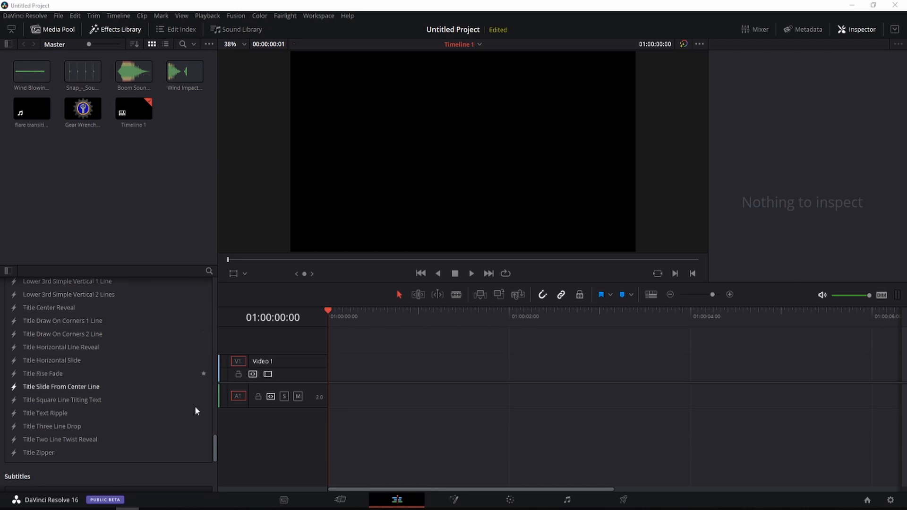
# Step: Add two Fusion Composition clips end to end on track Video 1 from the start of the timeline
pyautogui.moveTo(216, 443); pyautogui.dragTo(219, 482)
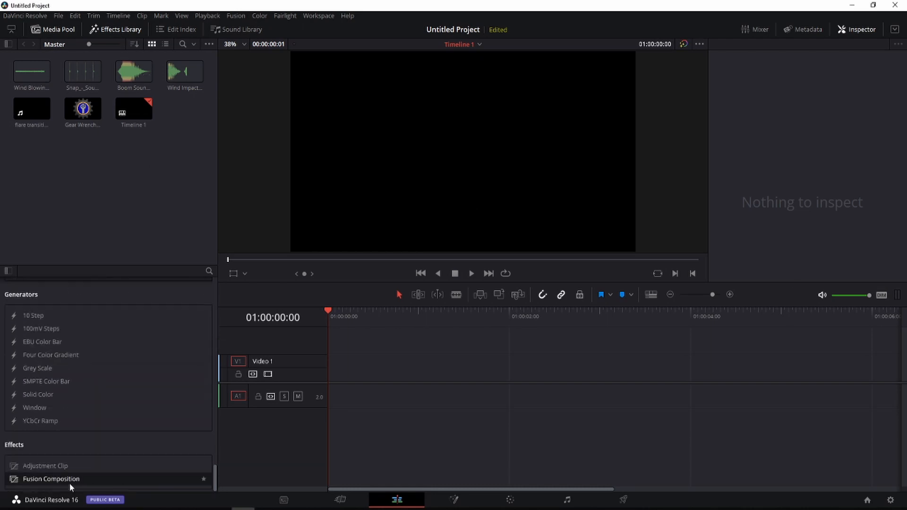
pyautogui.moveTo(60, 482); pyautogui.dragTo(317, 376)
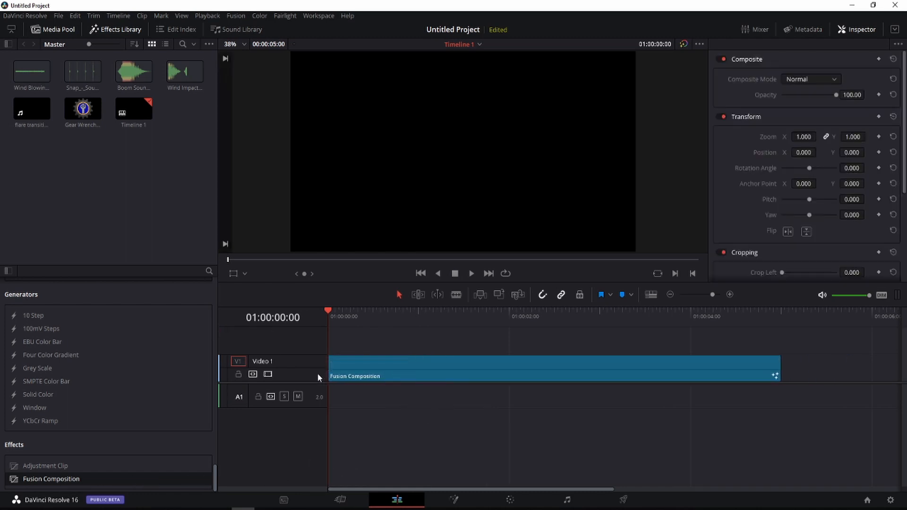
pyautogui.moveTo(47, 481); pyautogui.dragTo(786, 370)
# Step: Change the first Fusion Composition clip's duration to 00:00:02:00
pyautogui.click(520, 370)
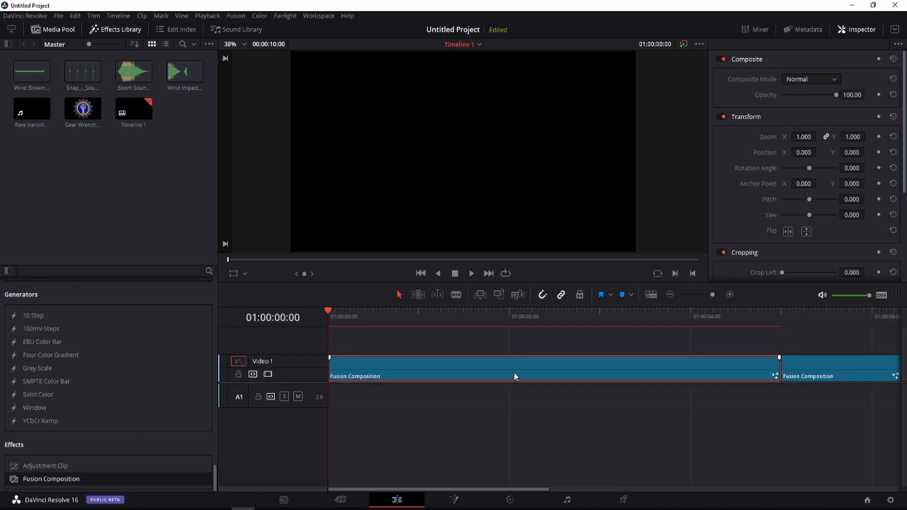
pyautogui.rightClick(497, 369)
pyautogui.click(528, 475)
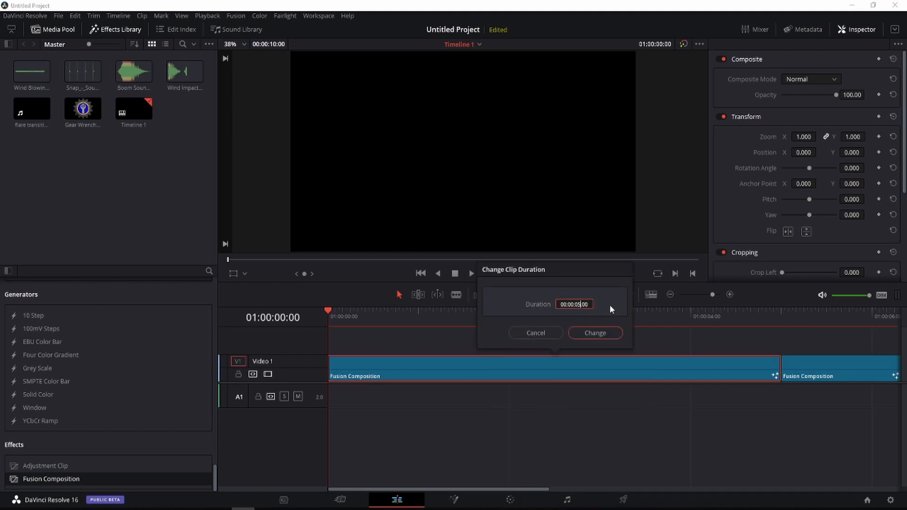
pyautogui.write('200')
pyautogui.click(600, 333)
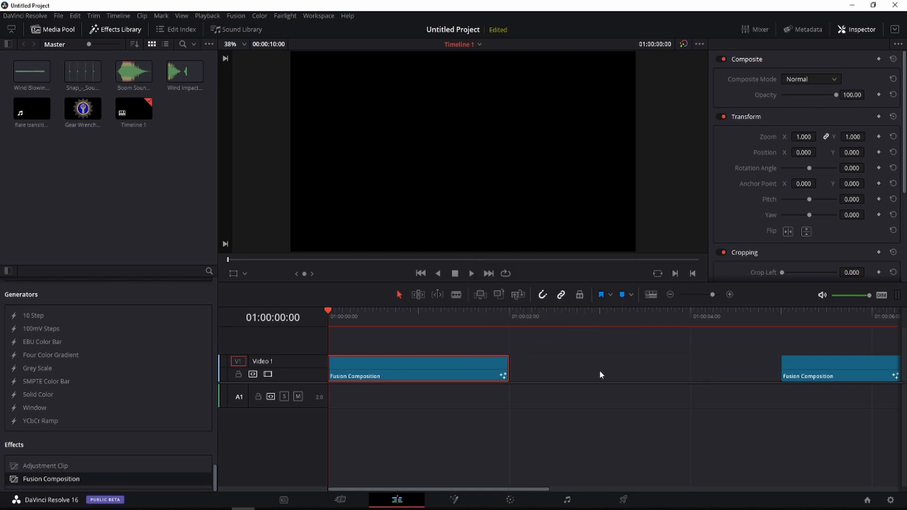
# Step: Move the second Fusion Composition against the end of the first and set its duration to 3 seconds 30 frames
pyautogui.moveTo(840, 372); pyautogui.dragTo(568, 373)
pyautogui.rightClick(596, 365)
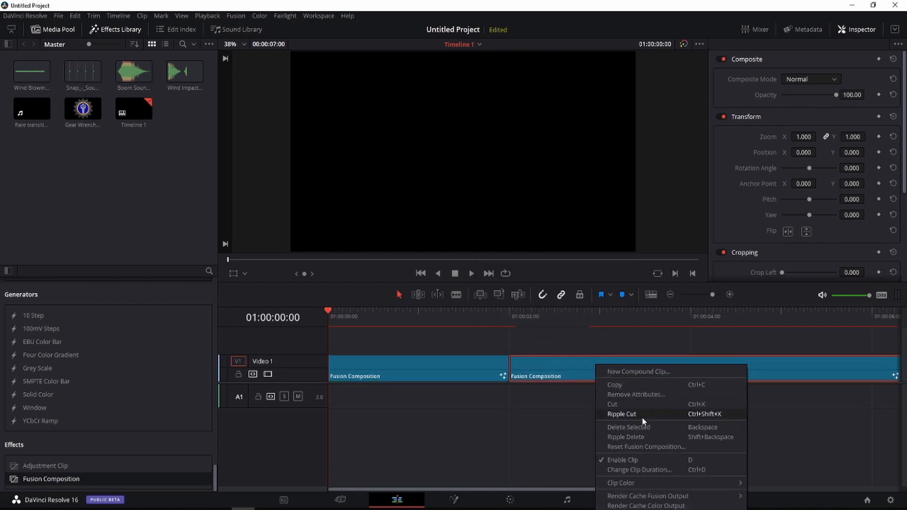
pyautogui.click(639, 469)
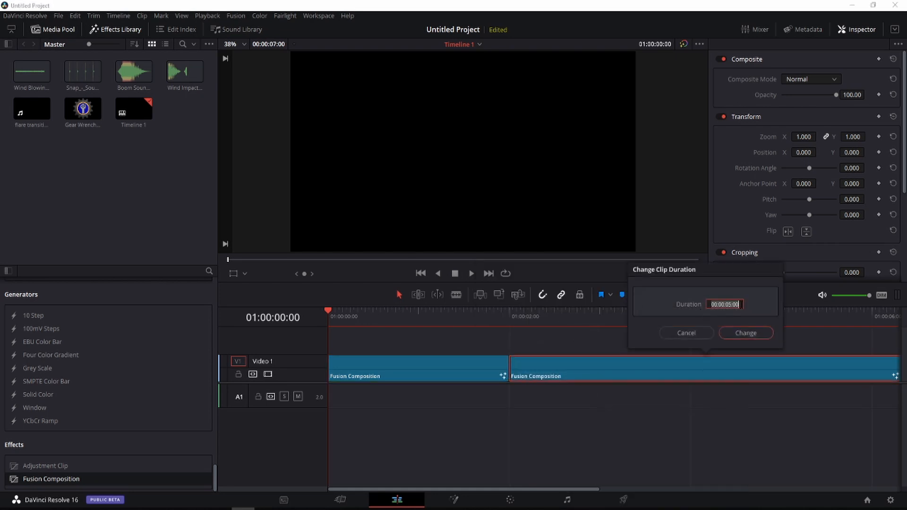
pyautogui.click(741, 305)
pyautogui.press('BackSpace')
pyautogui.press('BackSpace')
pyautogui.write('30')
pyautogui.press('Left')
pyautogui.press('Left')
pyautogui.press('Left')
pyautogui.press('BackSpace')
pyautogui.write('3')
pyautogui.click(748, 334)
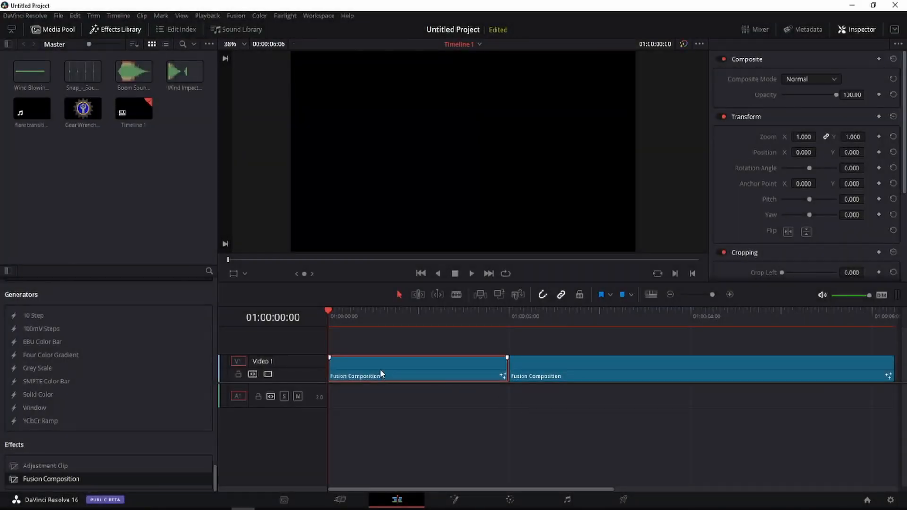
# Step: Open the first composition on the Fusion page and set an Arrange Tools option for the node graph
pyautogui.click(455, 500)
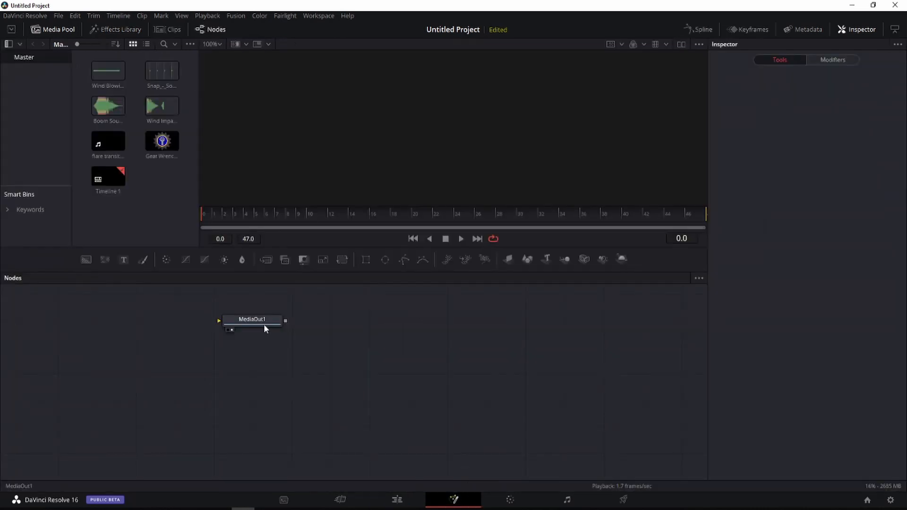
pyautogui.rightClick(349, 329)
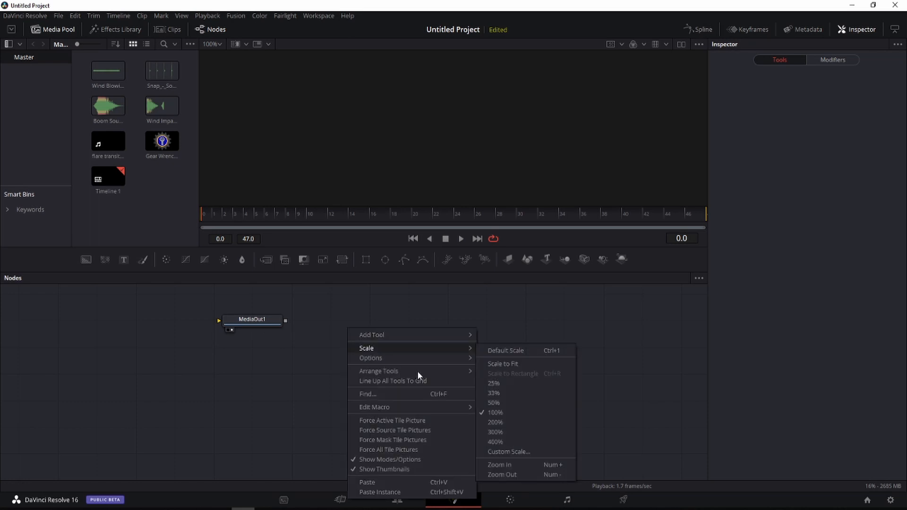
pyautogui.moveTo(390, 372)
pyautogui.click(515, 374)
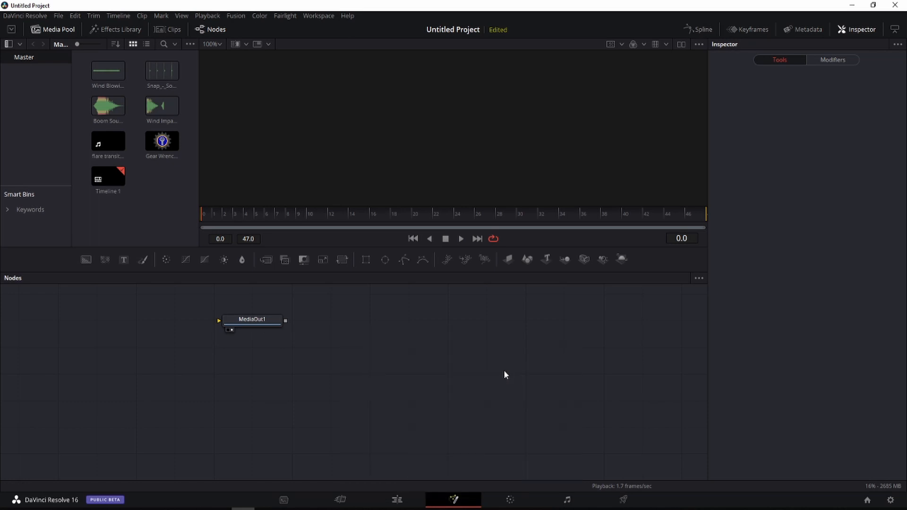
# Step: Make room before MediaOut1, add the Gear Wrench Color.png image as a node, and connect it through a Transform node to MediaOut1
pyautogui.moveTo(252, 322); pyautogui.dragTo(370, 350)
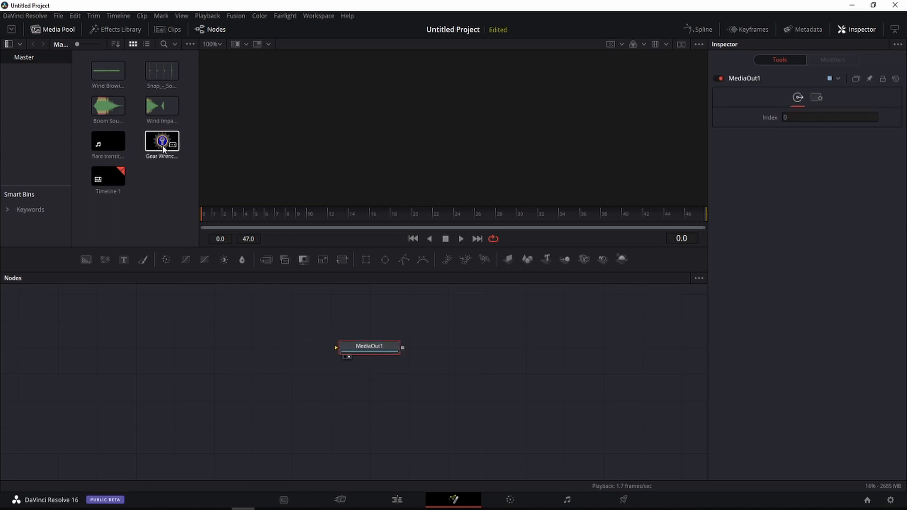
pyautogui.moveTo(161, 142); pyautogui.dragTo(143, 350)
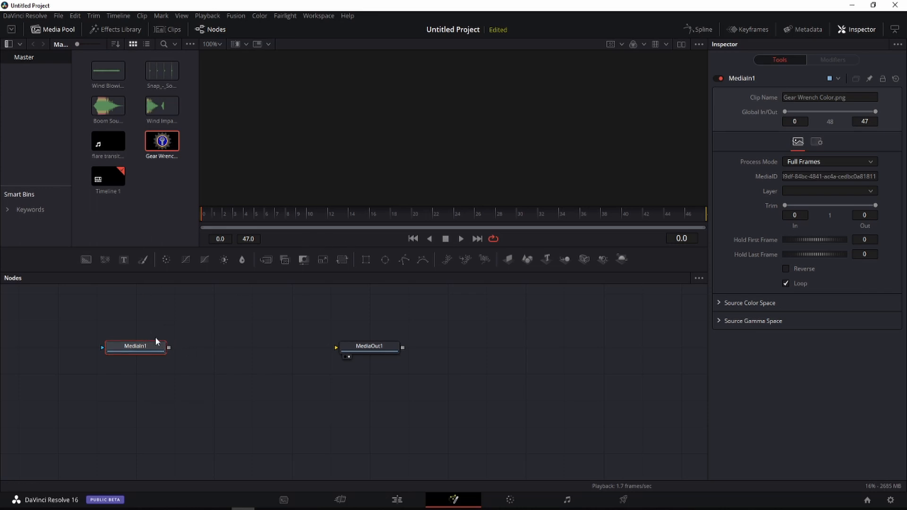
pyautogui.click(342, 259)
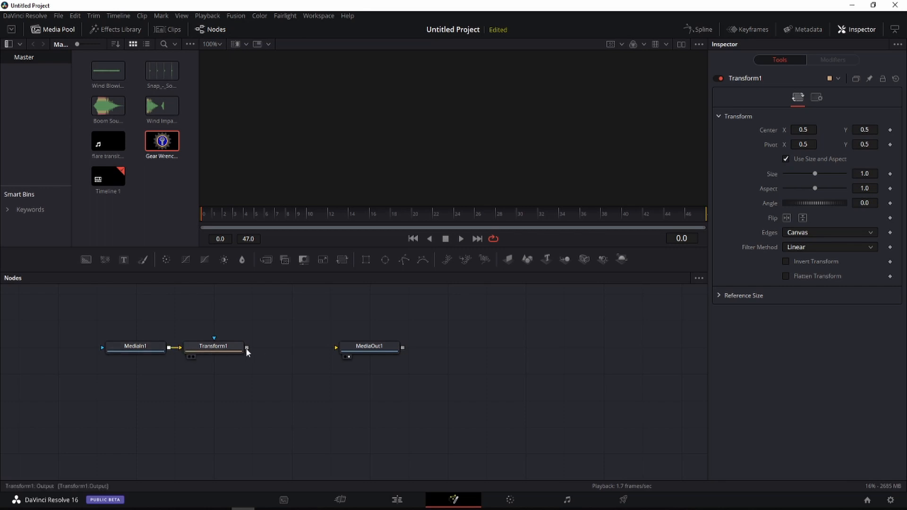
pyautogui.moveTo(245, 348); pyautogui.dragTo(339, 347)
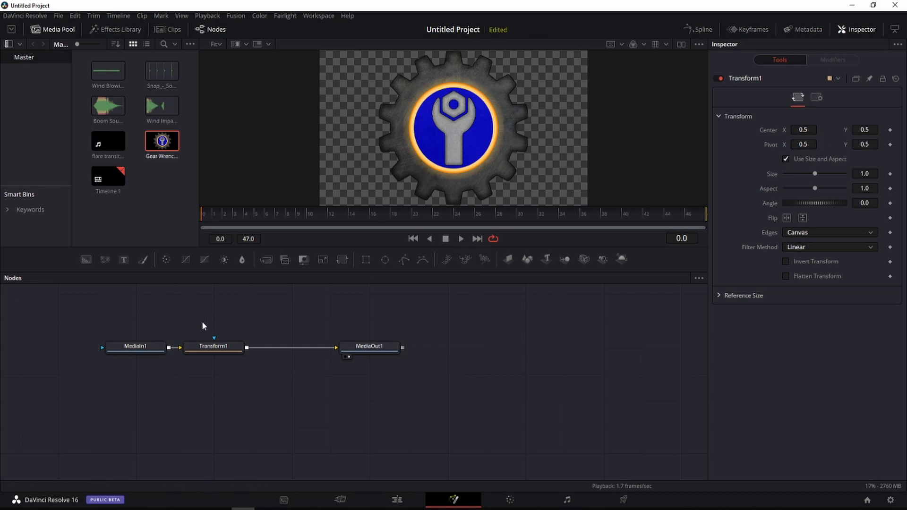
# Step: Set the Size of the Transform1 node to 0.75
pyautogui.click(214, 346)
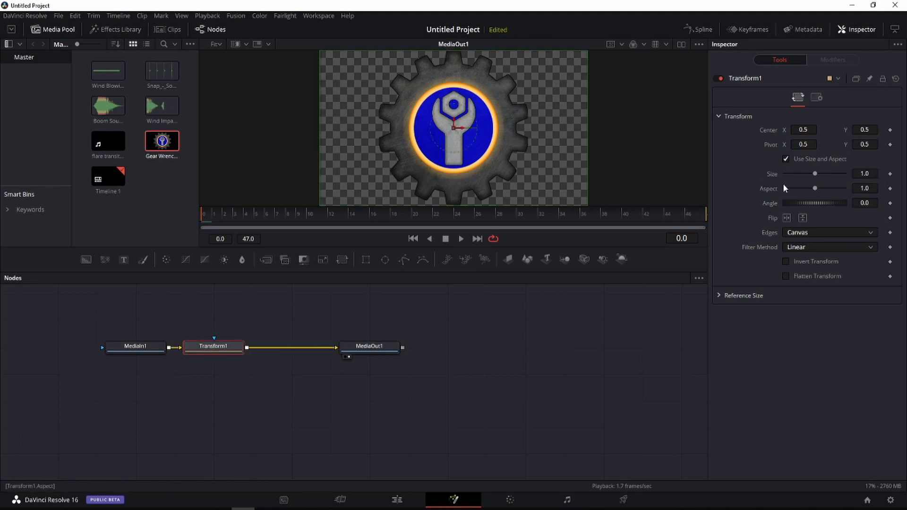
pyautogui.moveTo(815, 173); pyautogui.dragTo(814, 174)
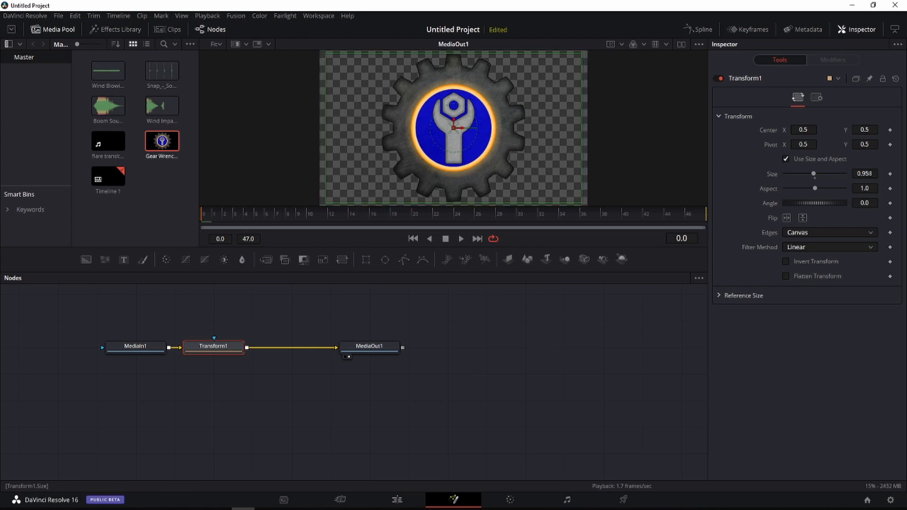
pyautogui.click(865, 174)
pyautogui.press('BackSpace')
pyautogui.write('0.75')
pyautogui.press('Tab')
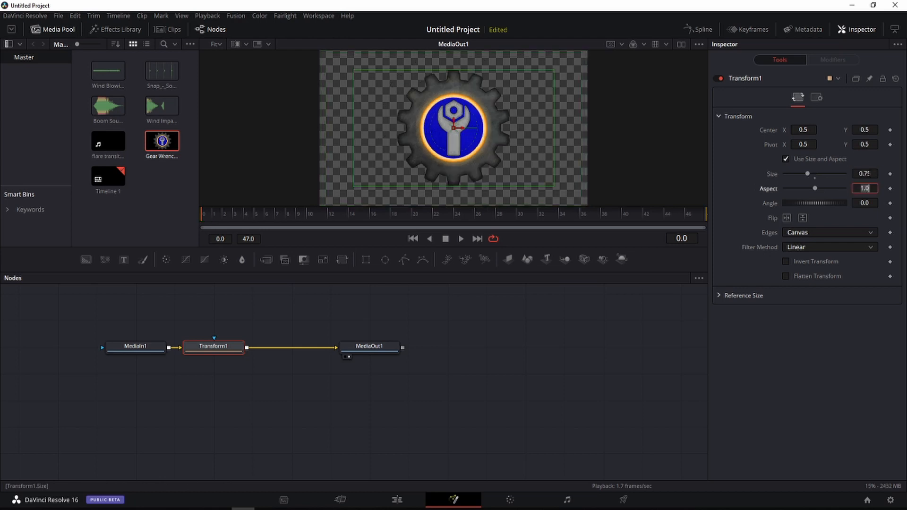
pyautogui.press('Return')
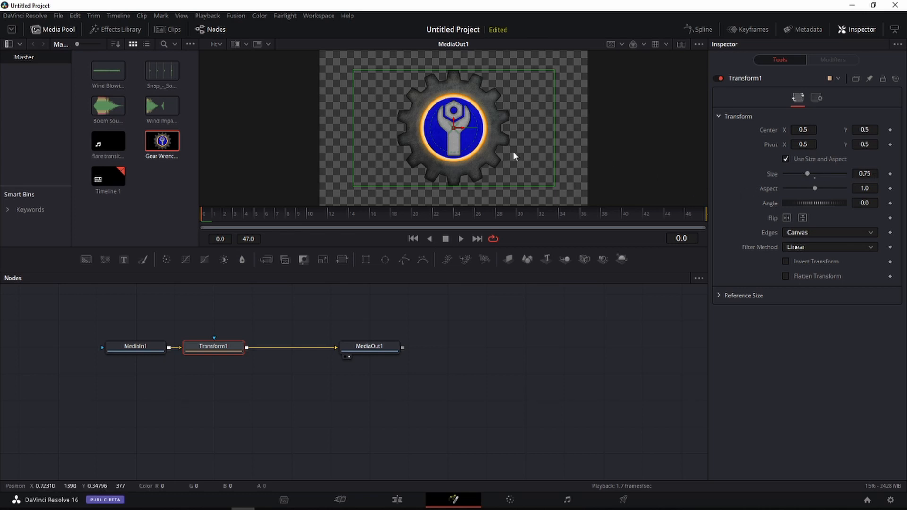
# Step: At frame 30, add keyframes for Transform1's Size, Angle, Pivot and Center
pyautogui.click(517, 213)
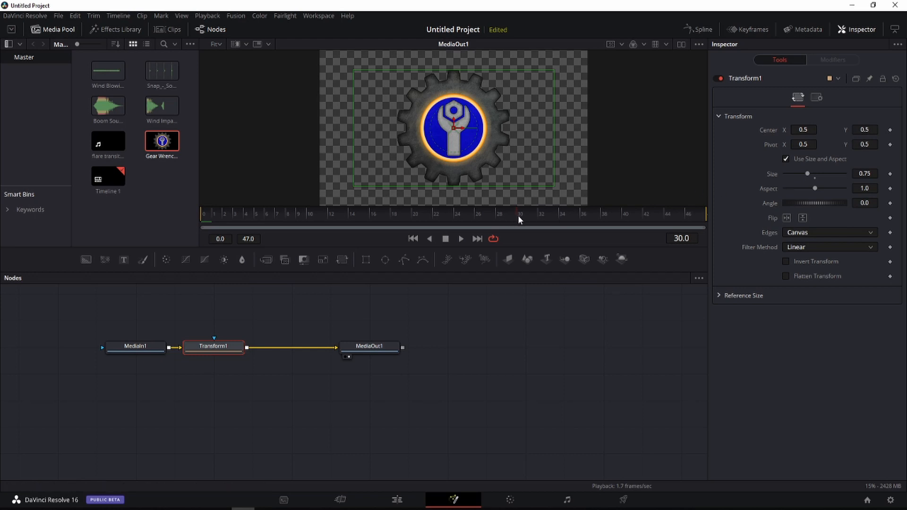
pyautogui.click(890, 175)
pyautogui.click(890, 204)
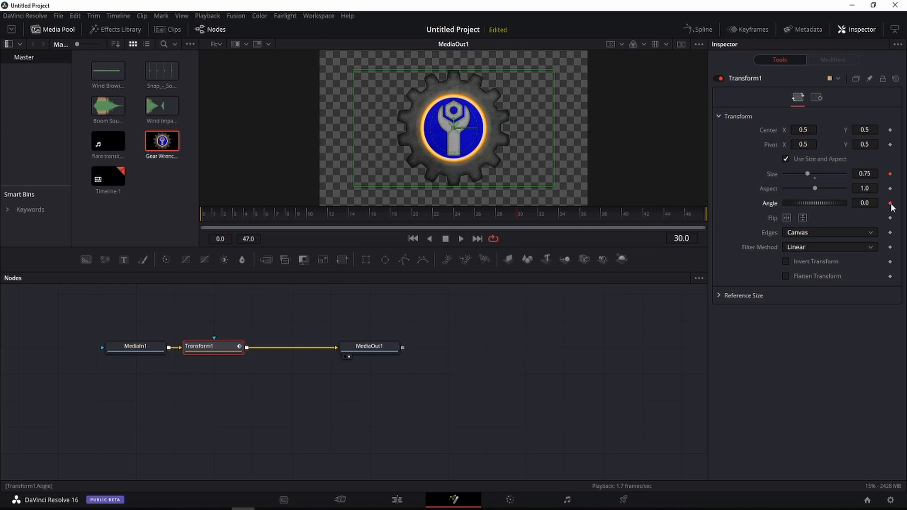
pyautogui.click(890, 144)
pyautogui.click(890, 130)
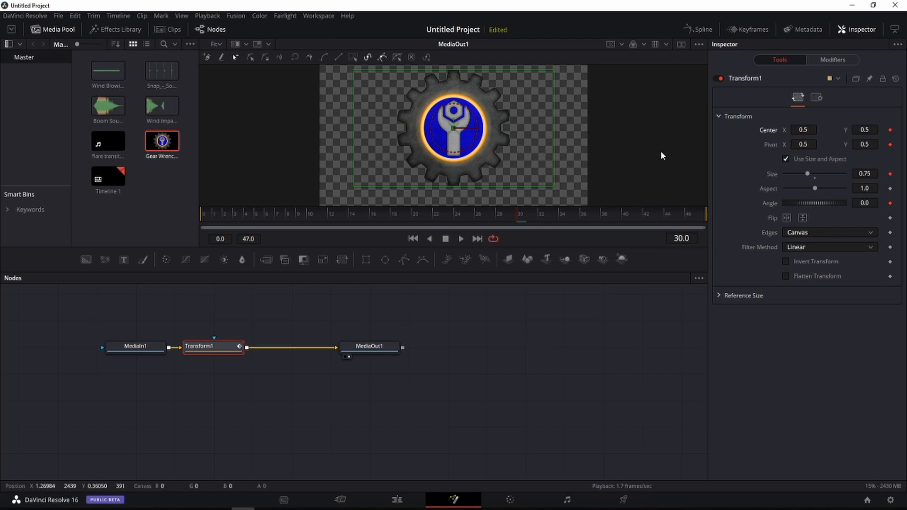
# Step: At frame 0, set Transform1's Pivot to X 0.2, Y 1.0, Center X to 0.3, Angle to about 156.5 and Size to 5
pyautogui.scroll(2, 338, 137)
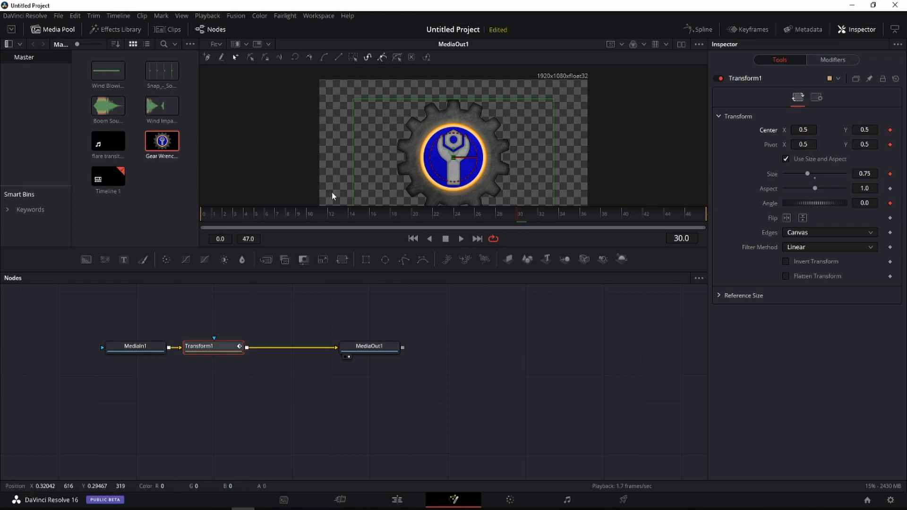
pyautogui.click(205, 213)
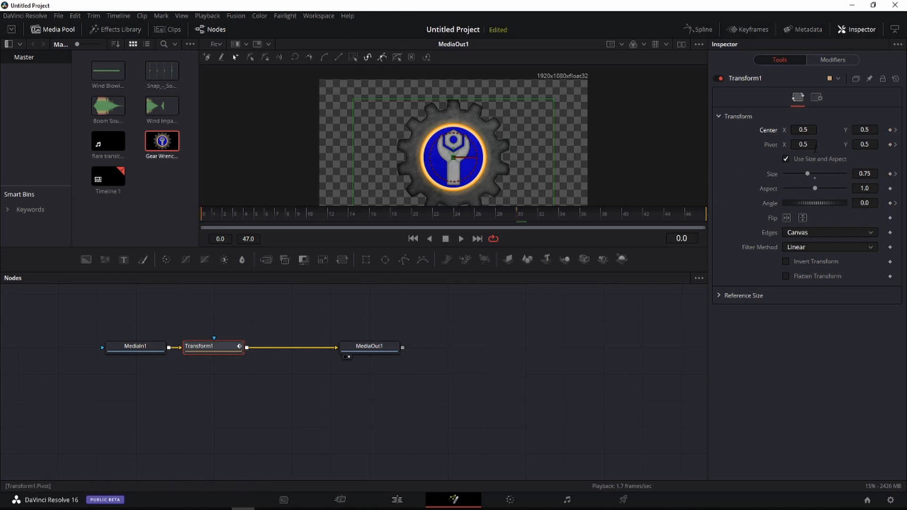
pyautogui.moveTo(812, 145); pyautogui.dragTo(667, 143)
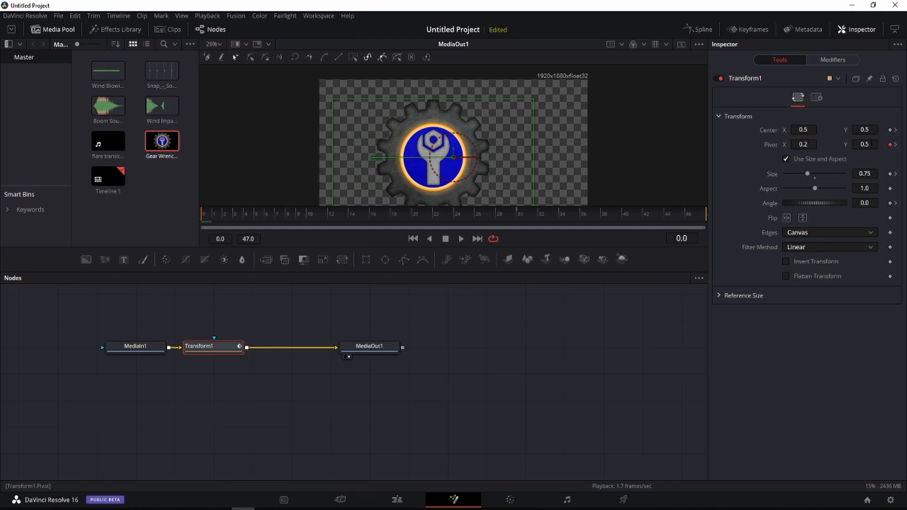
pyautogui.moveTo(872, 144)
pyautogui.mouseDown()
pyautogui.moveTo(836, 145)
pyautogui.moveTo(906, 144)
pyautogui.moveTo(869, 144)
pyautogui.mouseUp()
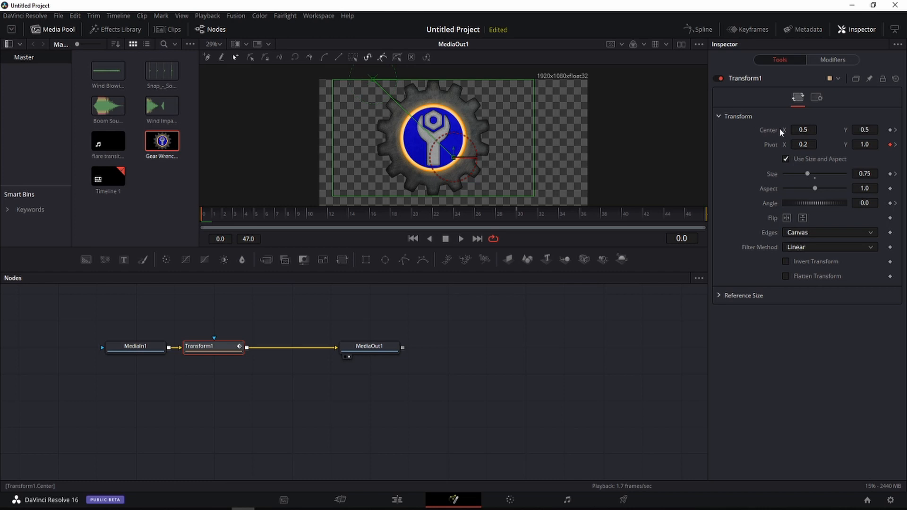
pyautogui.moveTo(803, 130); pyautogui.dragTo(779, 129)
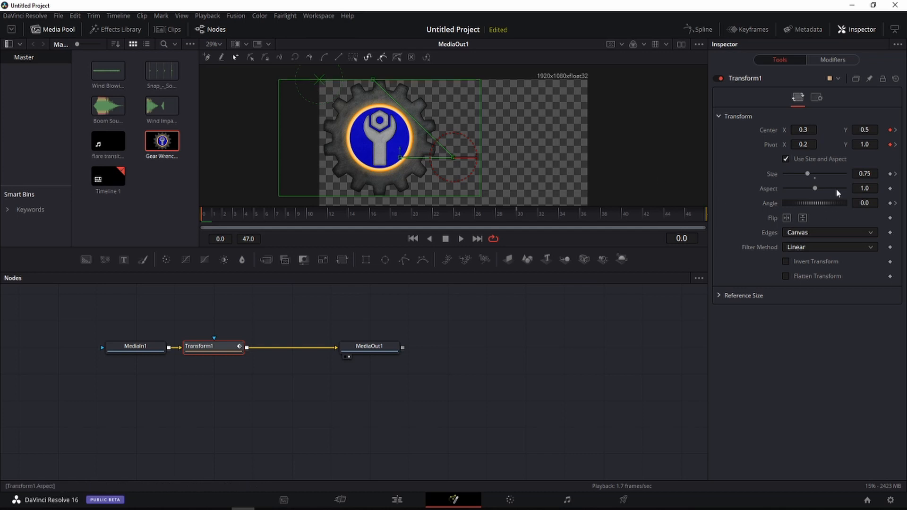
pyautogui.moveTo(801, 202); pyautogui.dragTo(822, 203)
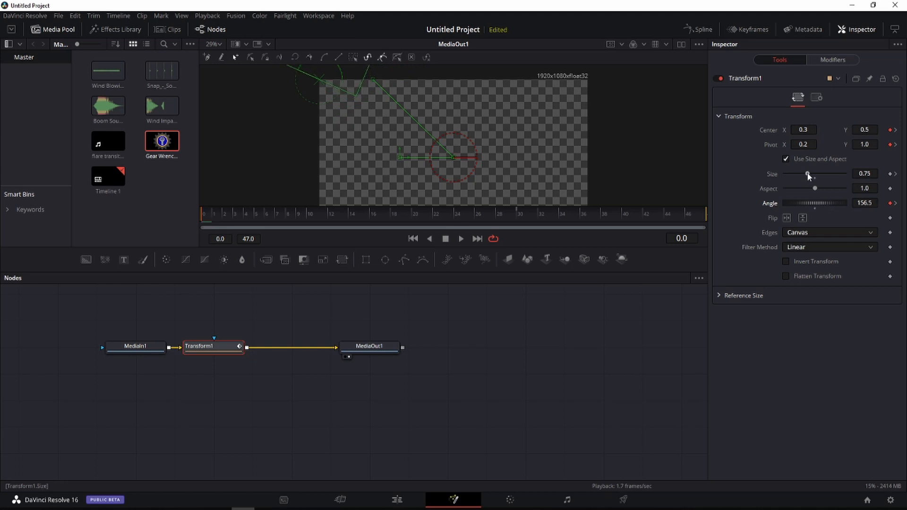
pyautogui.moveTo(808, 174); pyautogui.dragTo(898, 176)
# Step: Play back the gear animation to review its motion from the start to the final keyframe
pyautogui.click(462, 239)
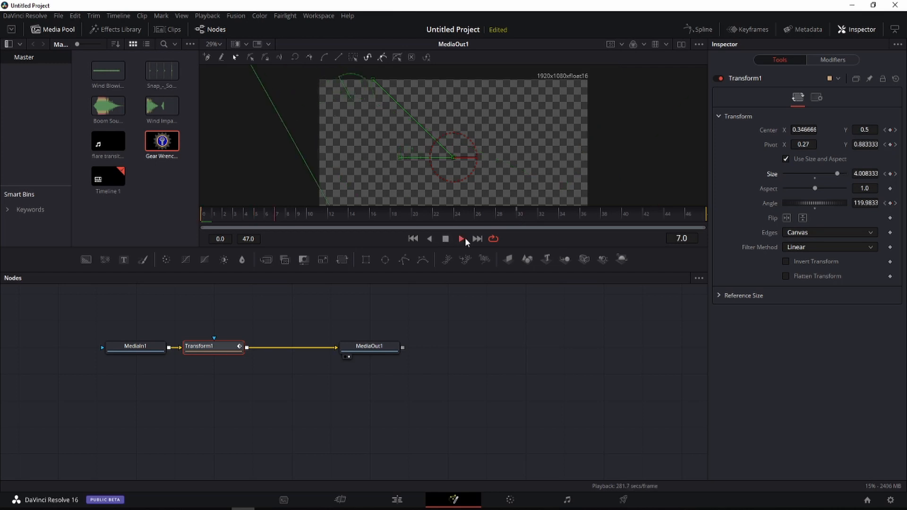
pyautogui.click(446, 239)
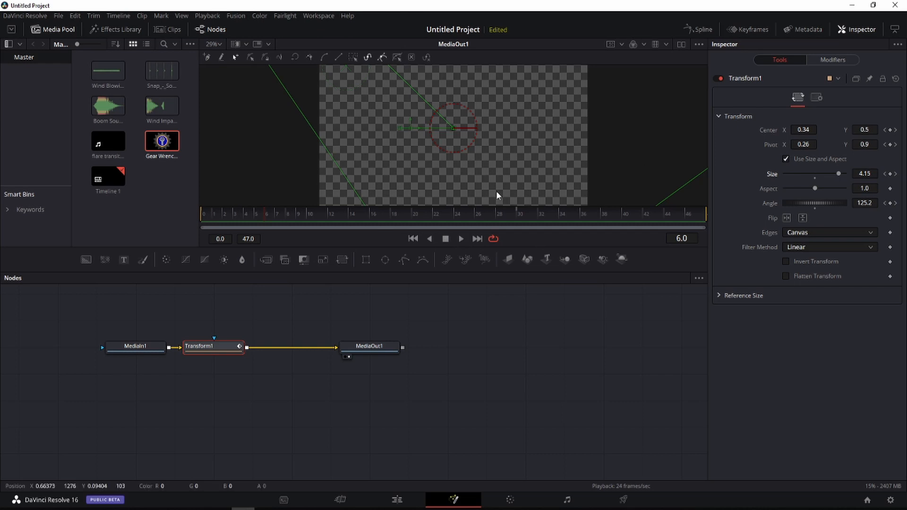
pyautogui.click(461, 239)
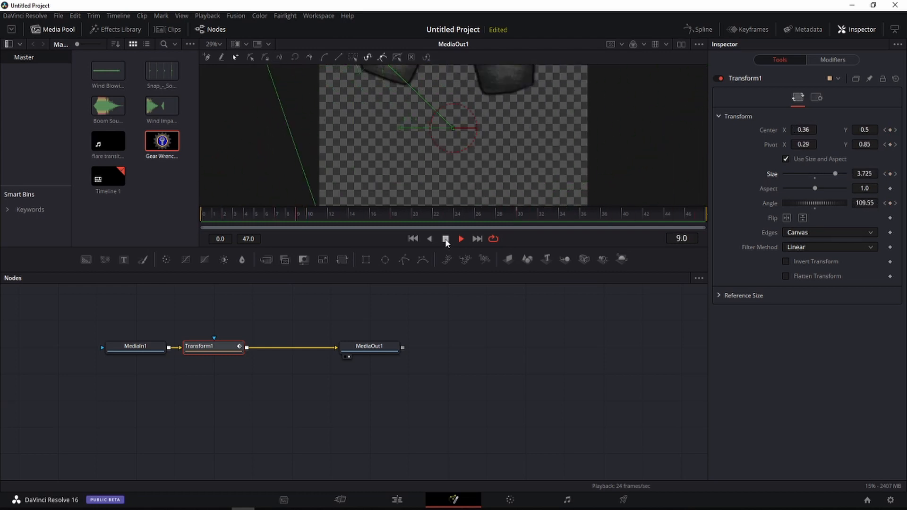
pyautogui.click(445, 240)
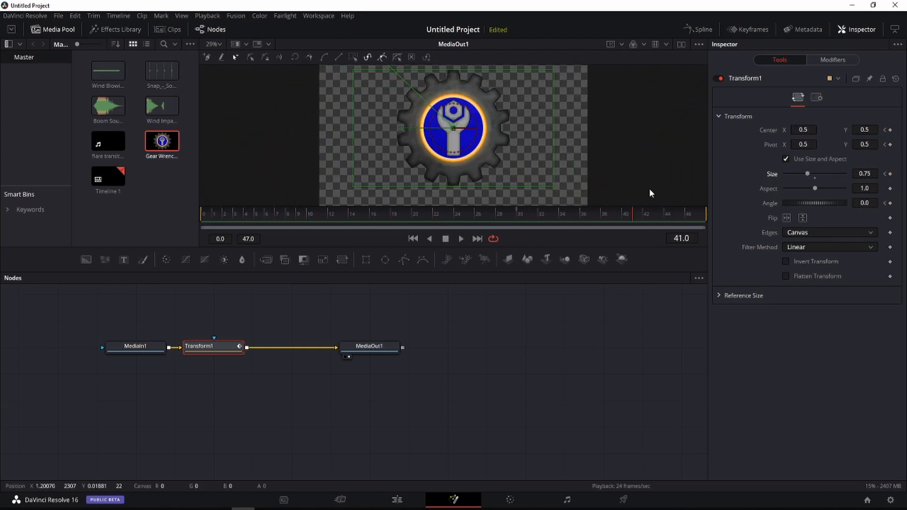
# Step: Show all Transform1 animation curves in a widened Spline editor and fit them to the view
pyautogui.click(699, 29)
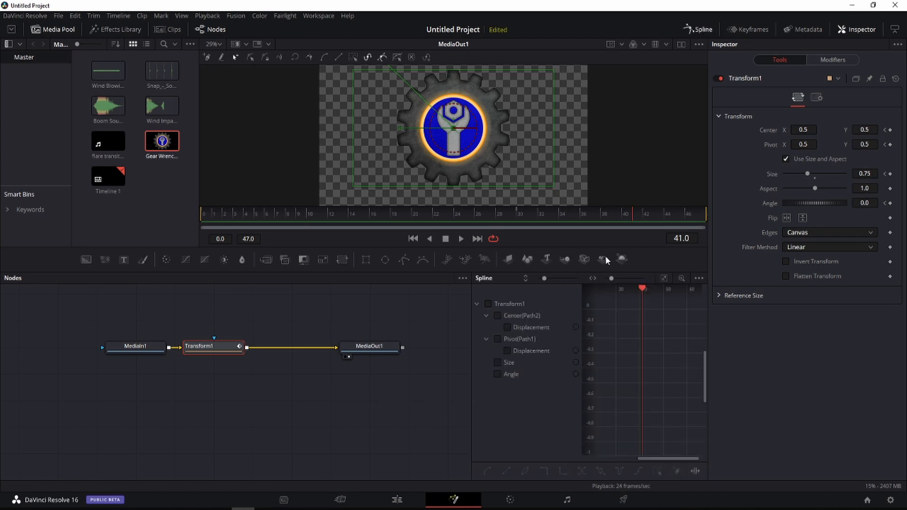
pyautogui.click(489, 305)
pyautogui.moveTo(472, 287); pyautogui.dragTo(384, 289)
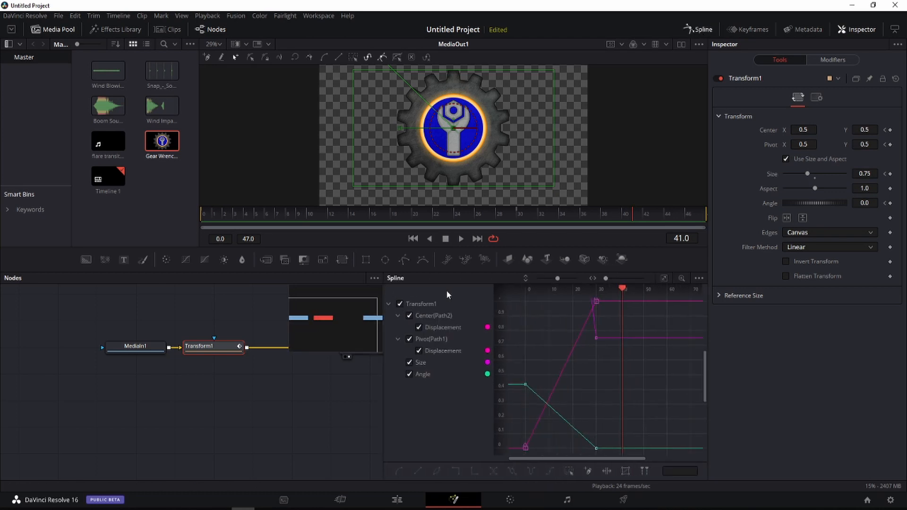
pyautogui.click(664, 281)
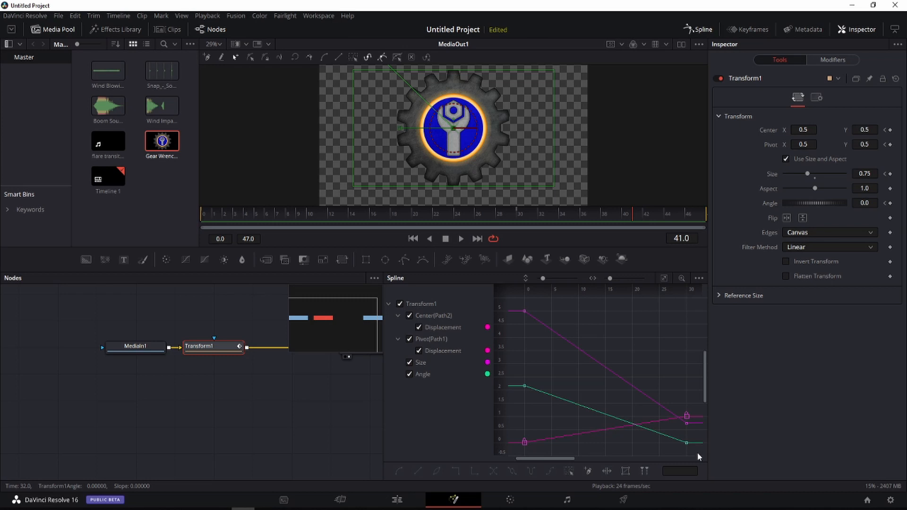
# Step: Smooth all of Transform1's keyframe curves, close the Spline editor and play back the eased gear animation
pyautogui.moveTo(699, 456); pyautogui.dragTo(511, 300)
pyautogui.hotkey('shift', 's')
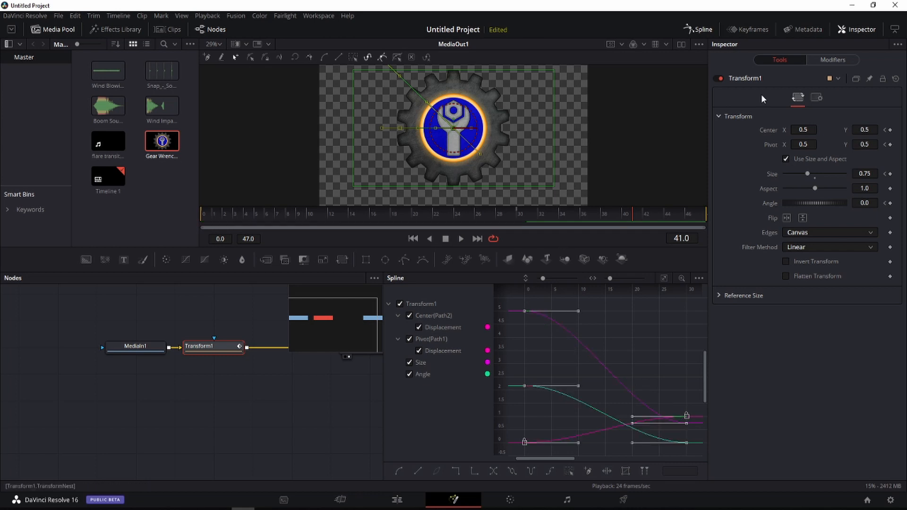
pyautogui.click(697, 29)
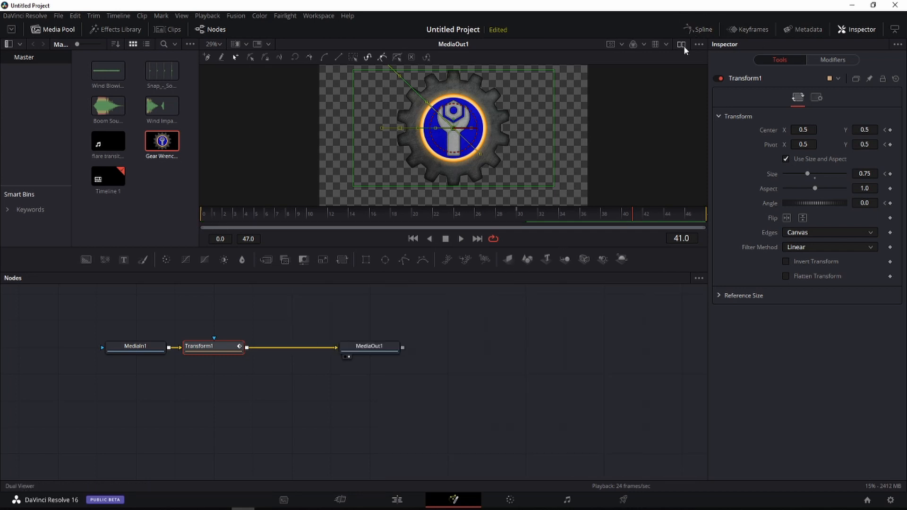
pyautogui.click(460, 238)
pyautogui.click(446, 239)
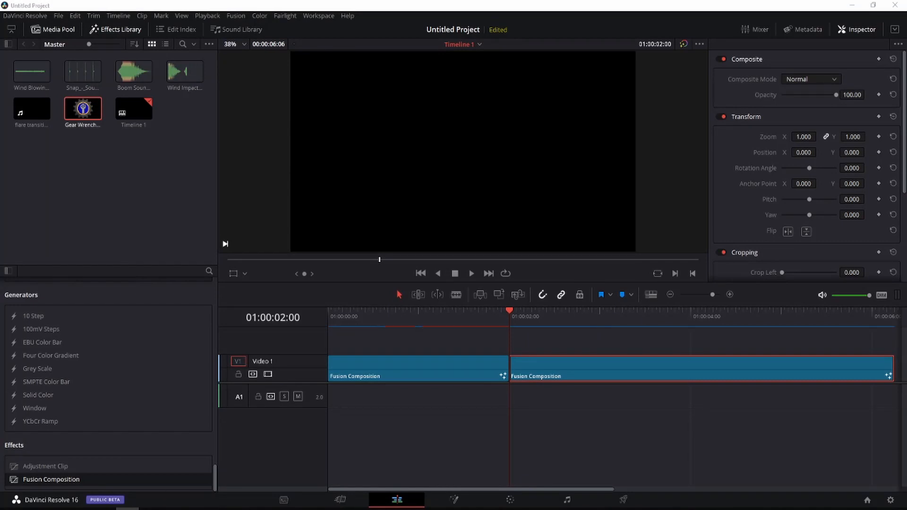
# Step: Open the second Fusion composition from the timeline in Fusion and move its MediaOut1 node closer to the middle of the graph
pyautogui.click(585, 371)
pyautogui.click(455, 501)
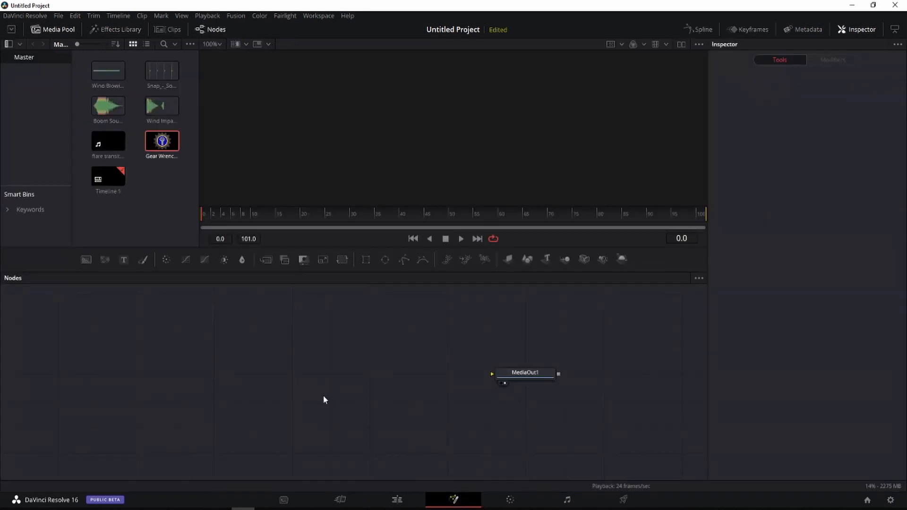
pyautogui.rightClick(295, 369)
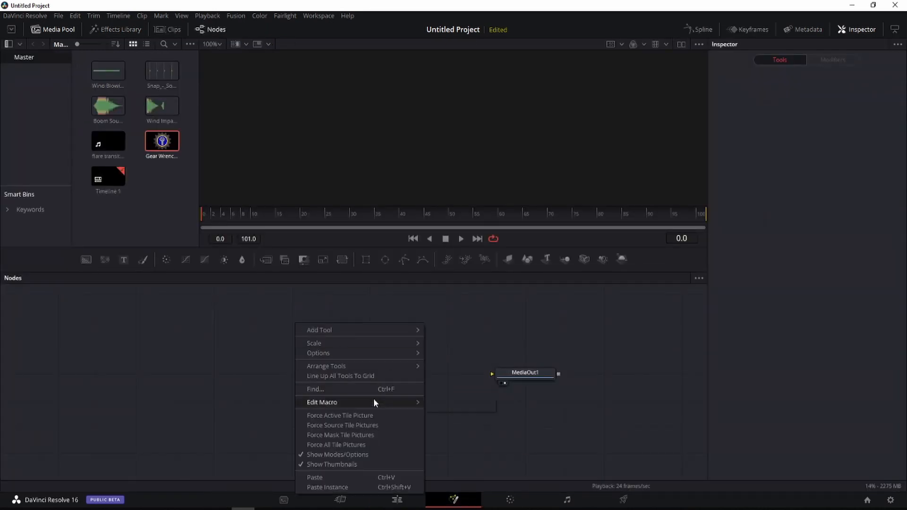
pyautogui.moveTo(413, 367)
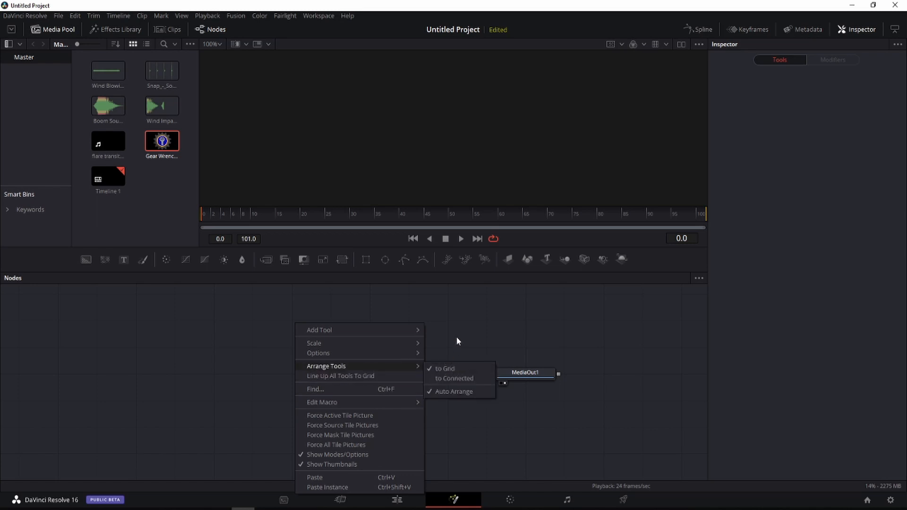
pyautogui.click(509, 373)
pyautogui.moveTo(509, 374); pyautogui.dragTo(392, 373)
pyautogui.click(551, 348)
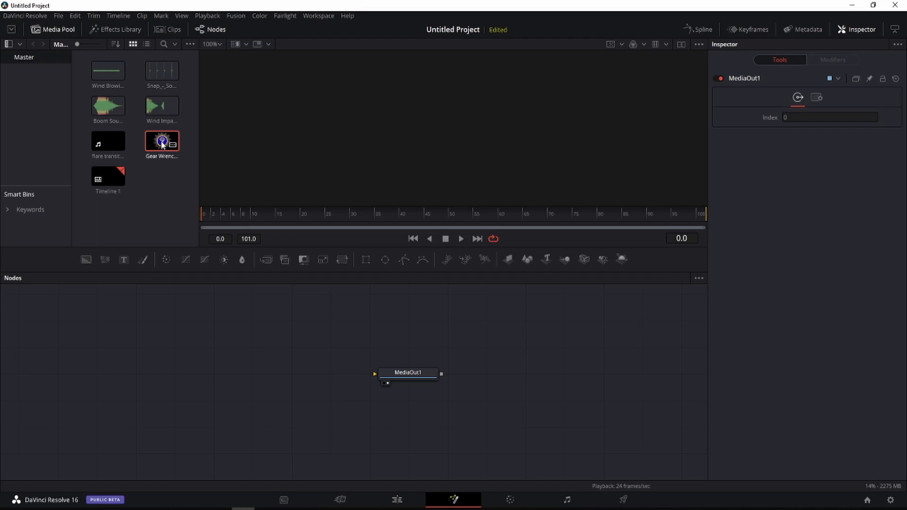
# Step: Add the Gear Wrench image to the node graph and connect it through a Transform node to MediaOut1
pyautogui.moveTo(162, 144); pyautogui.dragTo(137, 373)
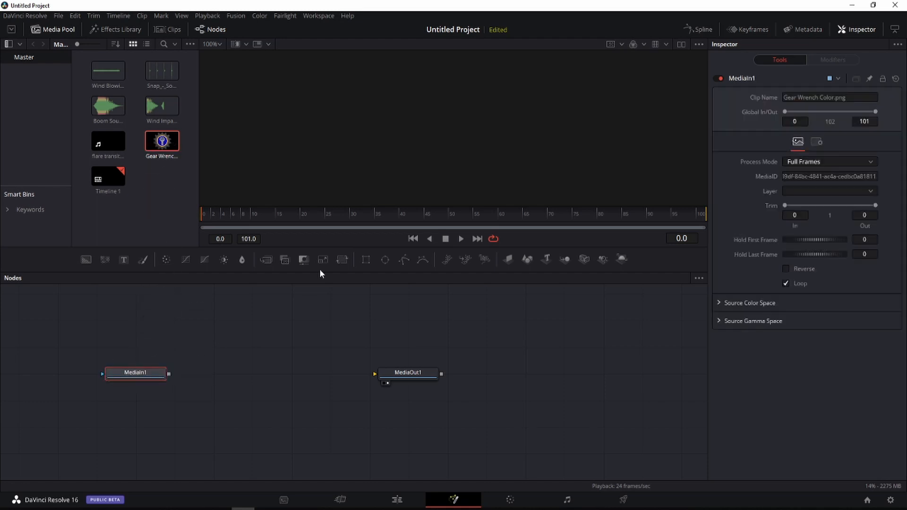
pyautogui.click(342, 259)
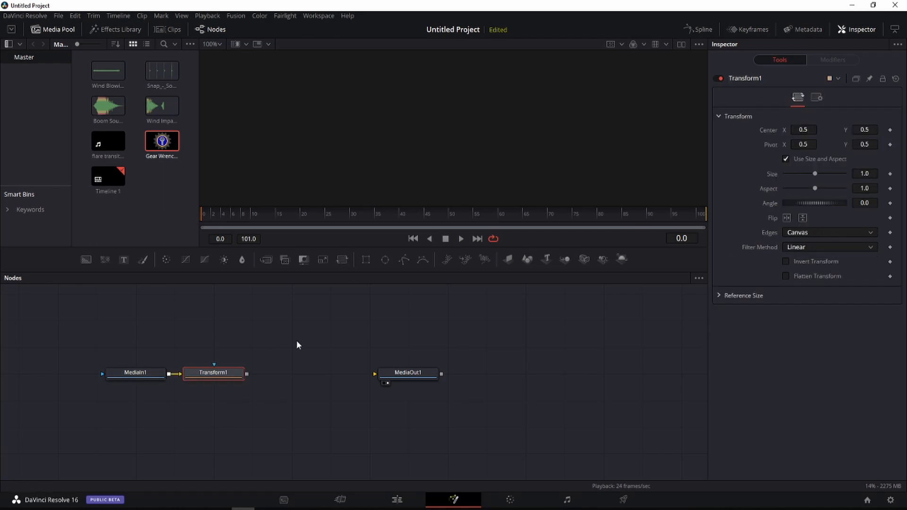
pyautogui.moveTo(247, 374); pyautogui.dragTo(376, 374)
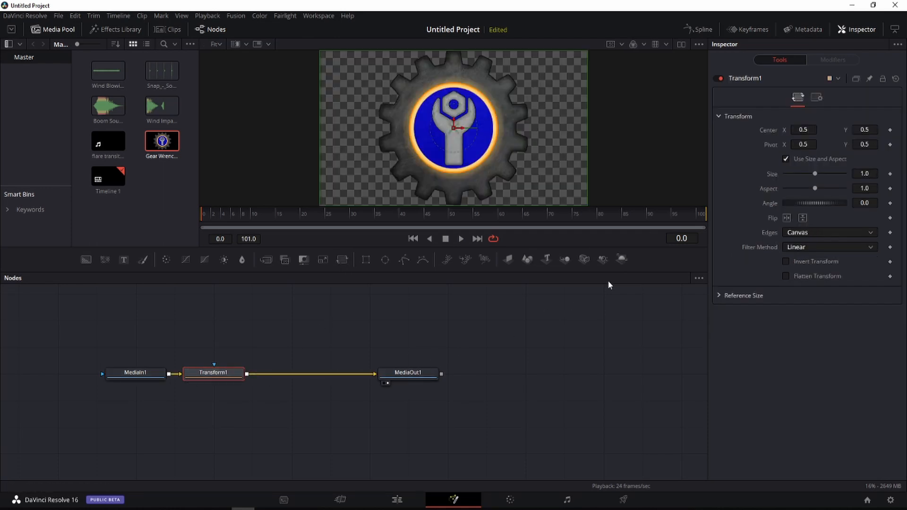
# Step: Set Transform1's Size to 0.75, keeping Use Size and Aspect enabled
pyautogui.click(865, 173)
pyautogui.write('0.75')
pyautogui.press('Tab')
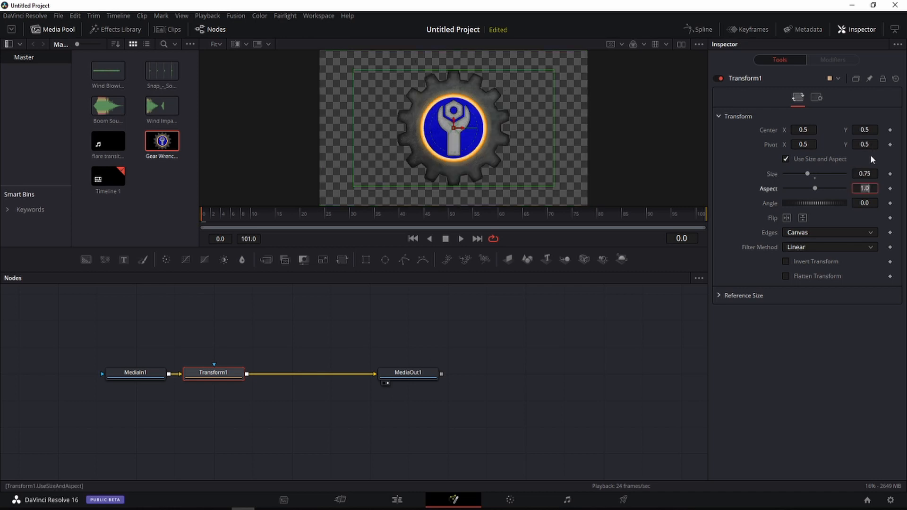
pyautogui.click(786, 158)
pyautogui.click(788, 160)
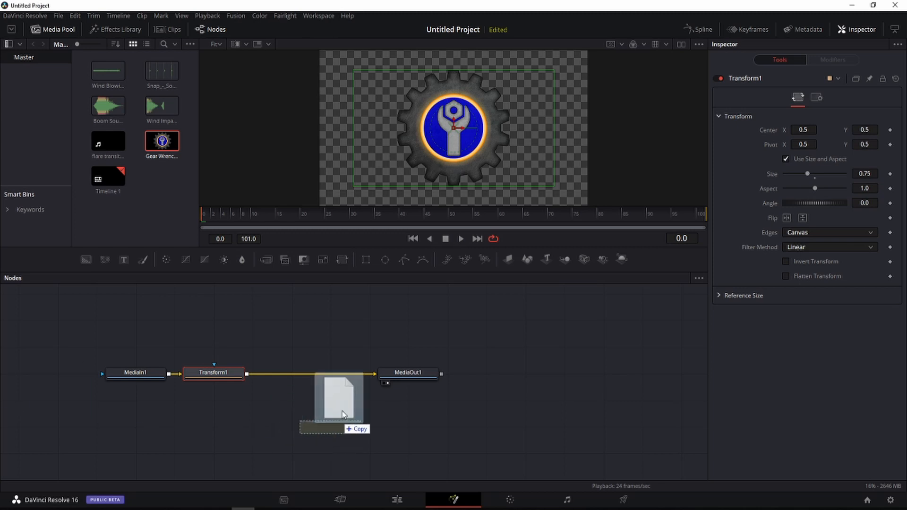
# Step: Insert the ParticleDissolve0211 effect between Transform1 and MediaOut1, and space MediaOut1 farther from it
pyautogui.moveTo(340, 421); pyautogui.dragTo(322, 377)
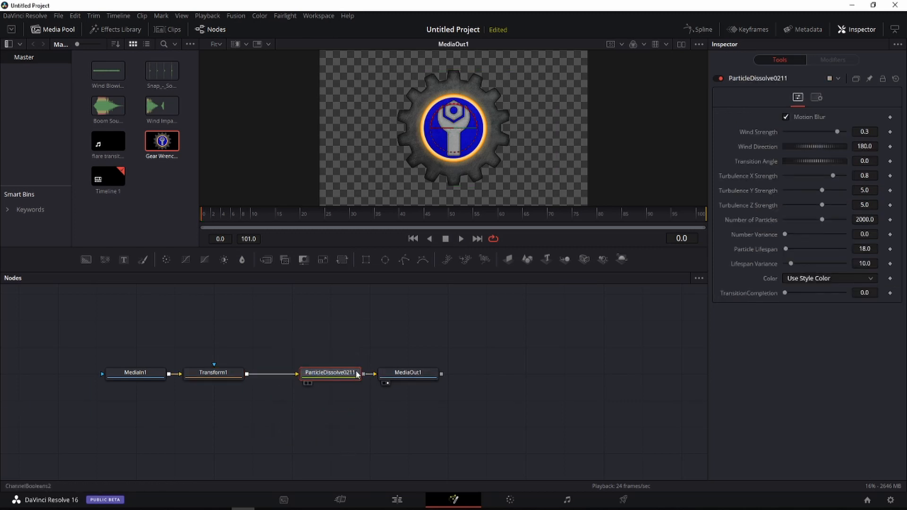
pyautogui.moveTo(421, 376); pyautogui.dragTo(461, 376)
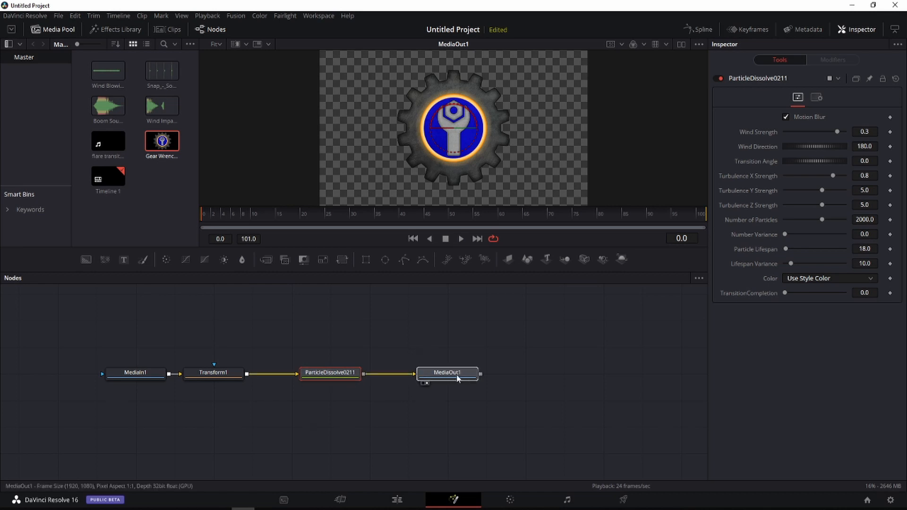
pyautogui.click(314, 377)
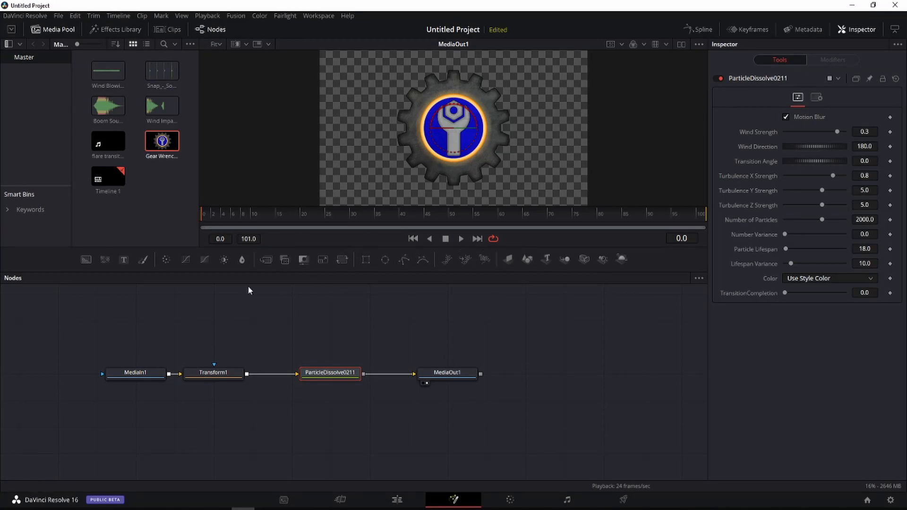
# Step: Keyframe the particle dissolve's TransitionCompletion at 0 on frame 0 and at its maximum on the last frame, then play back the dissolve
pyautogui.click(891, 293)
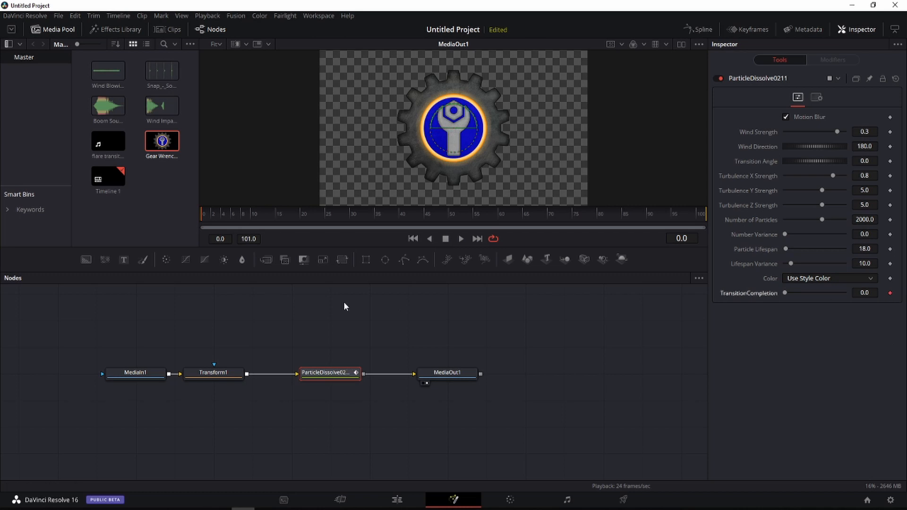
pyautogui.click(702, 215)
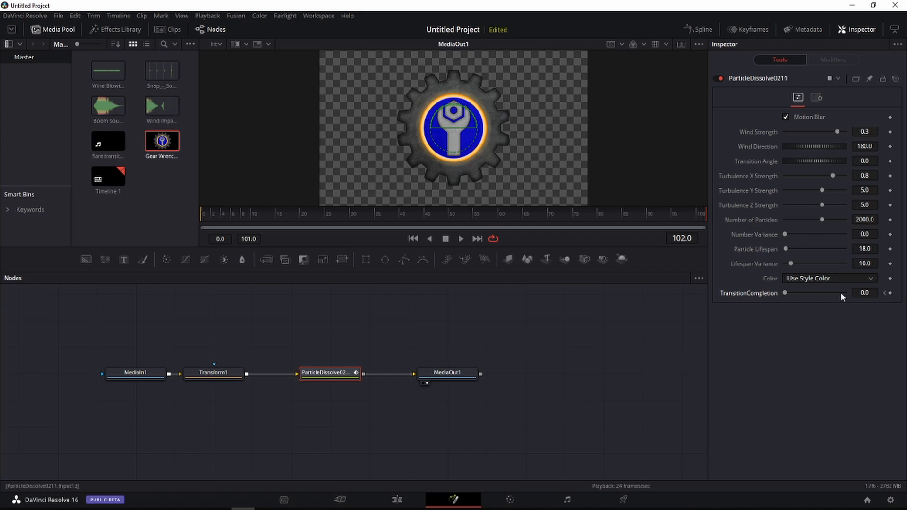
pyautogui.click(891, 294)
pyautogui.moveTo(786, 292); pyautogui.dragTo(875, 292)
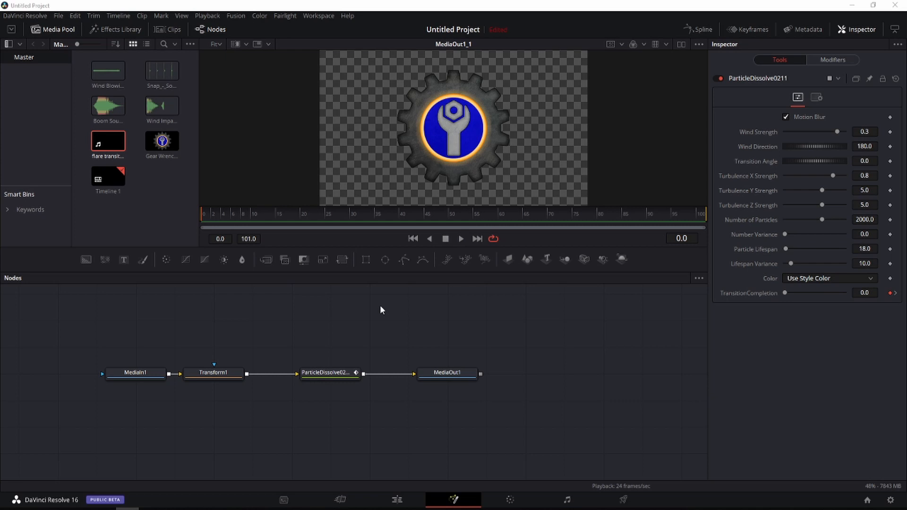
pyautogui.click(462, 239)
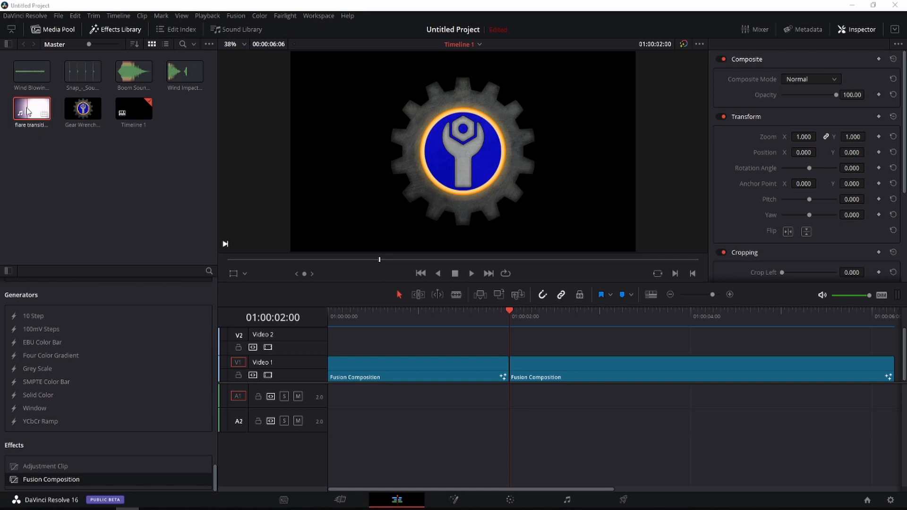
# Step: Place the flare transition clip on Video 2 across the cut between the two Fusion compositions, and unlink its audio
pyautogui.moveTo(20, 113); pyautogui.dragTo(463, 350)
pyautogui.click(483, 347)
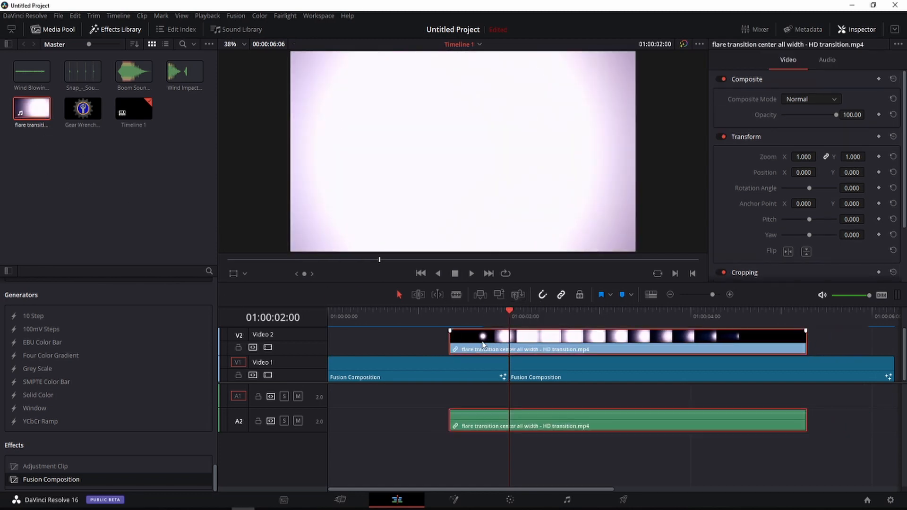
pyautogui.rightClick(487, 339)
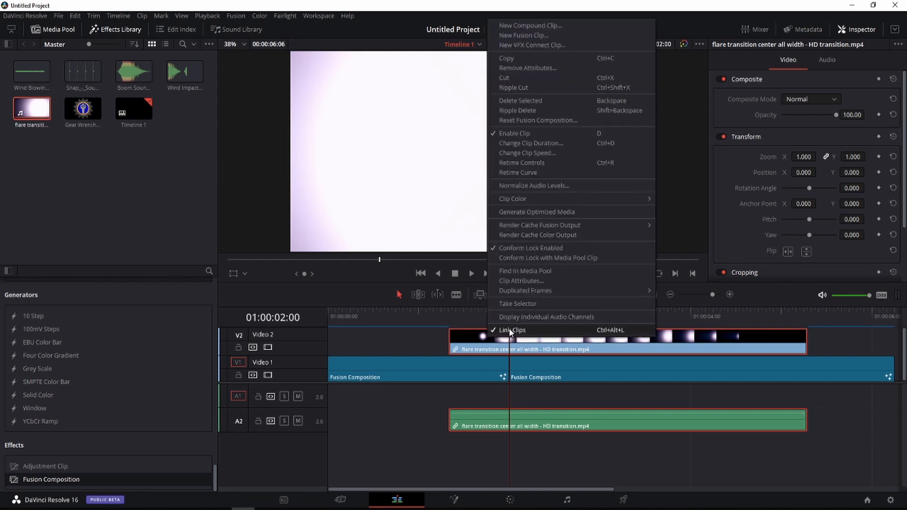
pyautogui.click(510, 330)
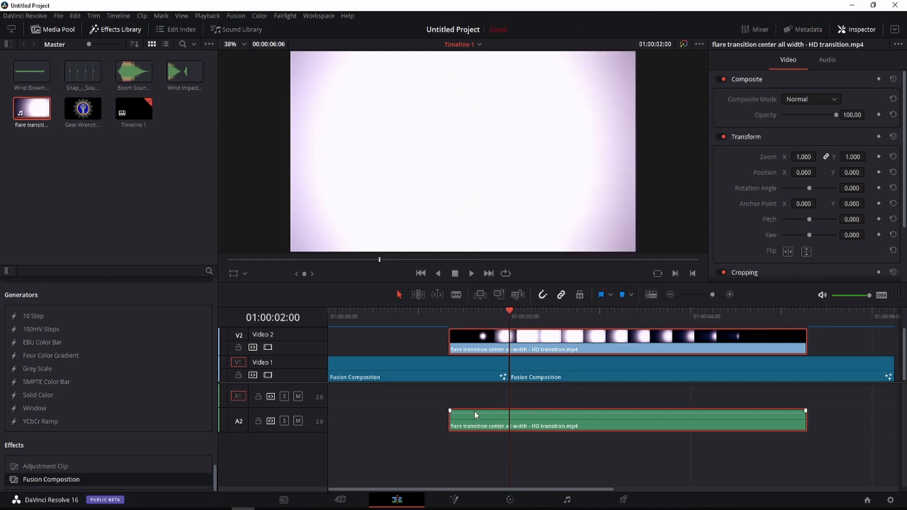
# Step: Delete the flare transition's audio clip from track A2
pyautogui.click(422, 412)
pyautogui.click(489, 420)
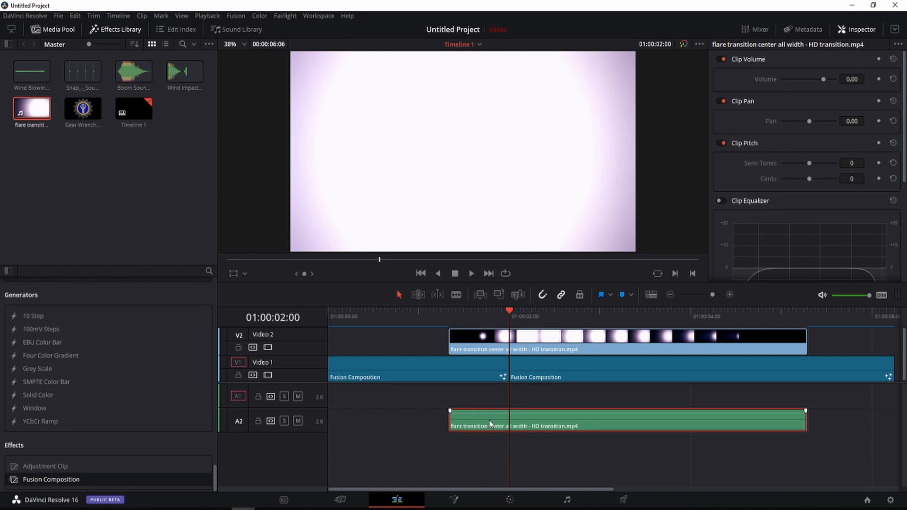
pyautogui.rightClick(494, 420)
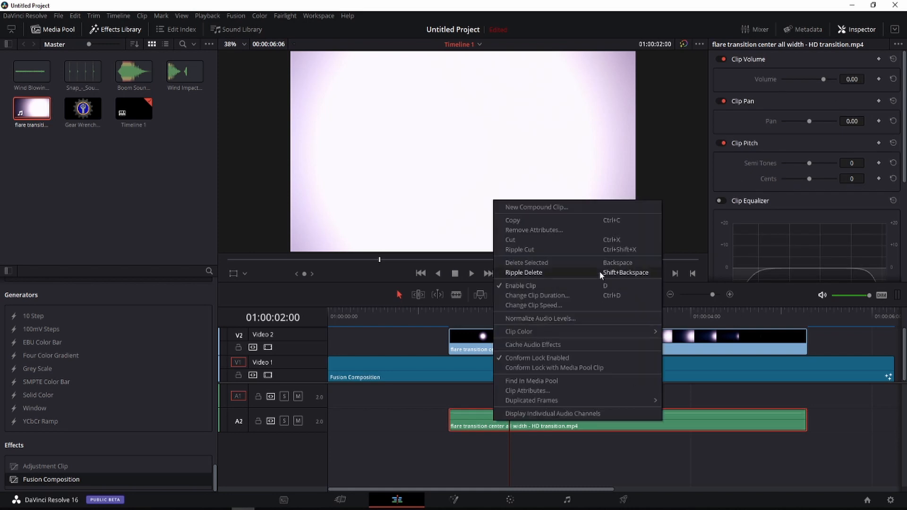
pyautogui.click(574, 265)
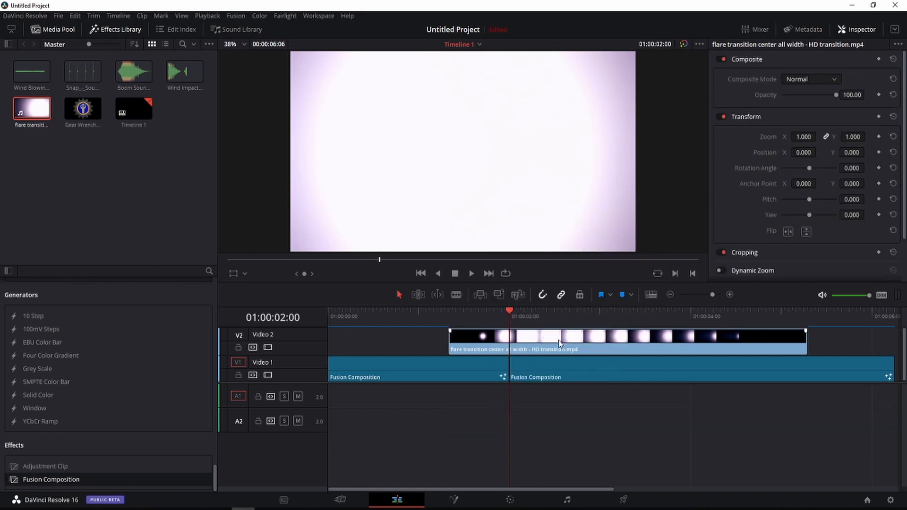
# Step: Shift the flare clip slightly earlier over the cut and check its alignment at 01:00:01:21
pyautogui.moveTo(558, 340); pyautogui.dragTo(535, 345)
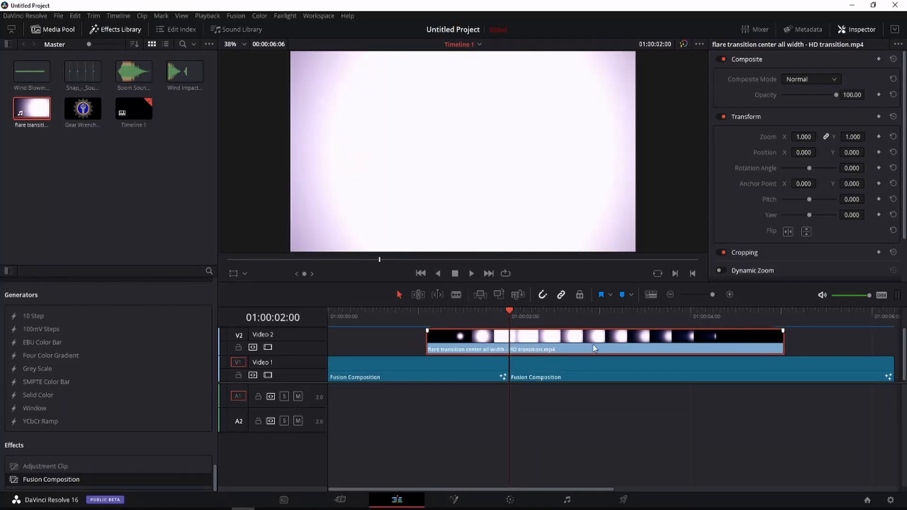
pyautogui.moveTo(605, 341); pyautogui.dragTo(616, 340)
pyautogui.rightClick(558, 342)
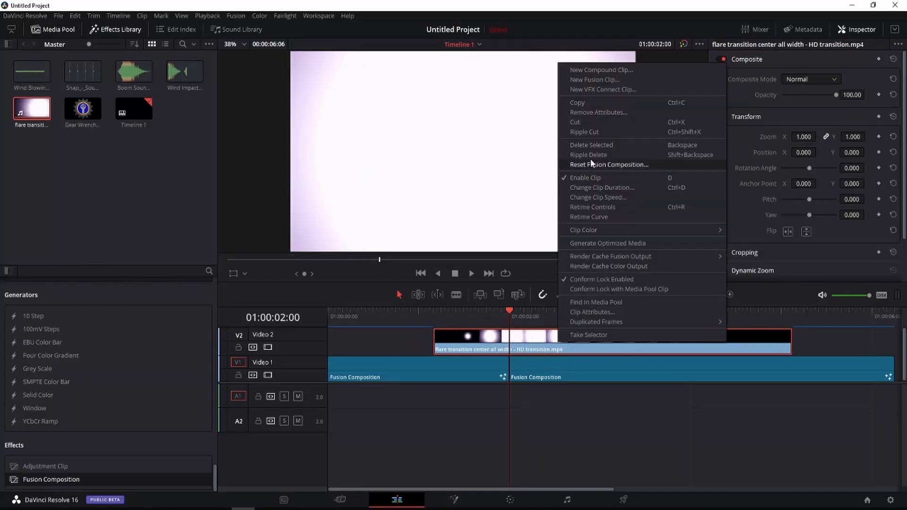
pyautogui.moveTo(605, 231)
pyautogui.click(525, 313)
pyautogui.moveTo(504, 308)
pyautogui.mouseDown()
pyautogui.moveTo(463, 313)
pyautogui.moveTo(710, 313)
pyautogui.moveTo(498, 313)
pyautogui.mouseUp()
# Step: Change the flare transition clip's speed to 200%
pyautogui.rightClick(532, 336)
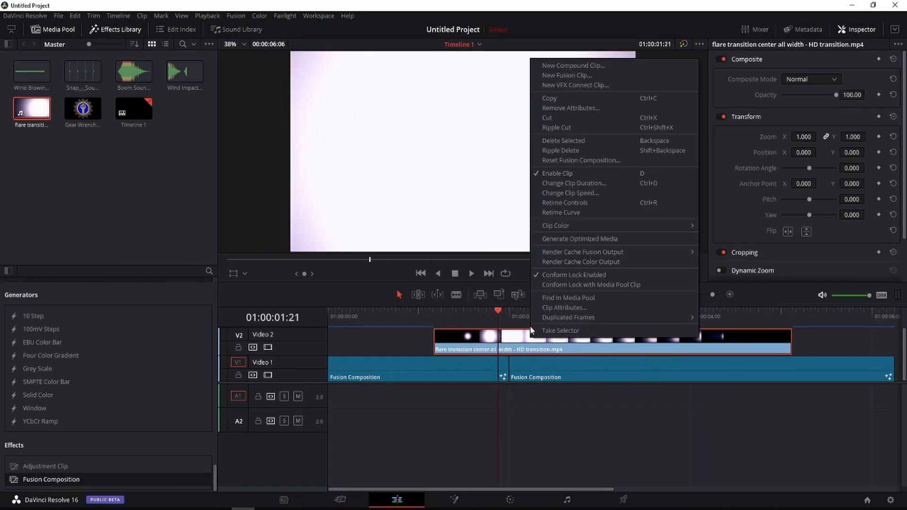
pyautogui.click(563, 193)
pyautogui.doubleClick(593, 204)
pyautogui.write('200')
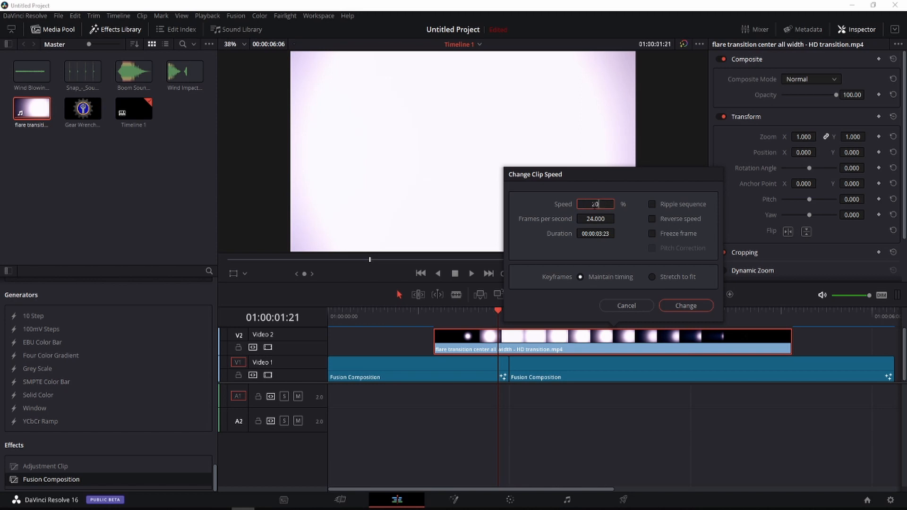
pyautogui.click(681, 306)
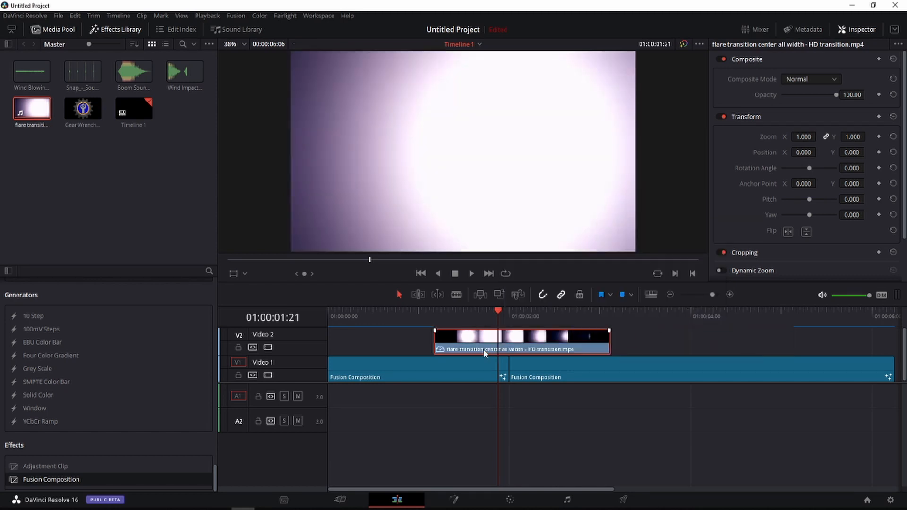
# Step: Reposition the flare clip so its full white flash covers the cut at 01:00:02:00, and set its Zoom to 1.880
pyautogui.moveTo(481, 344); pyautogui.dragTo(485, 344)
pyautogui.moveTo(499, 311); pyautogui.dragTo(502, 314)
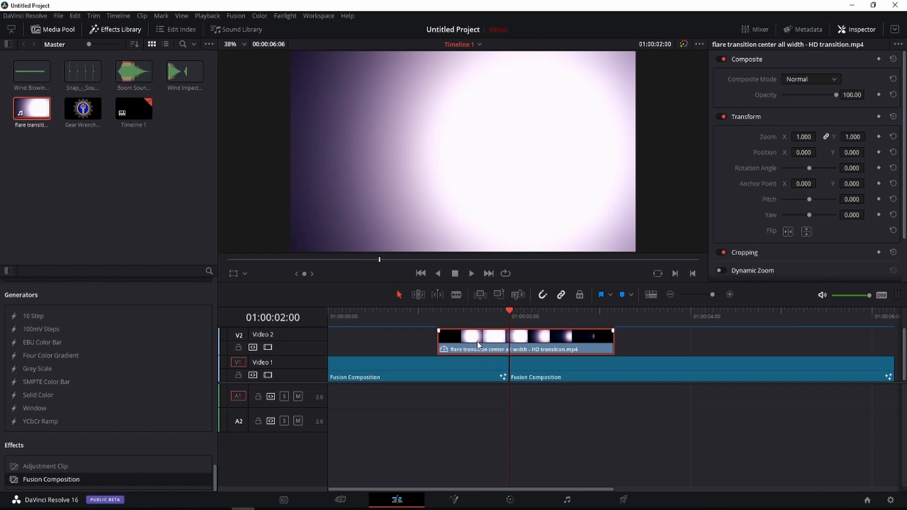
pyautogui.moveTo(476, 345); pyautogui.dragTo(514, 345)
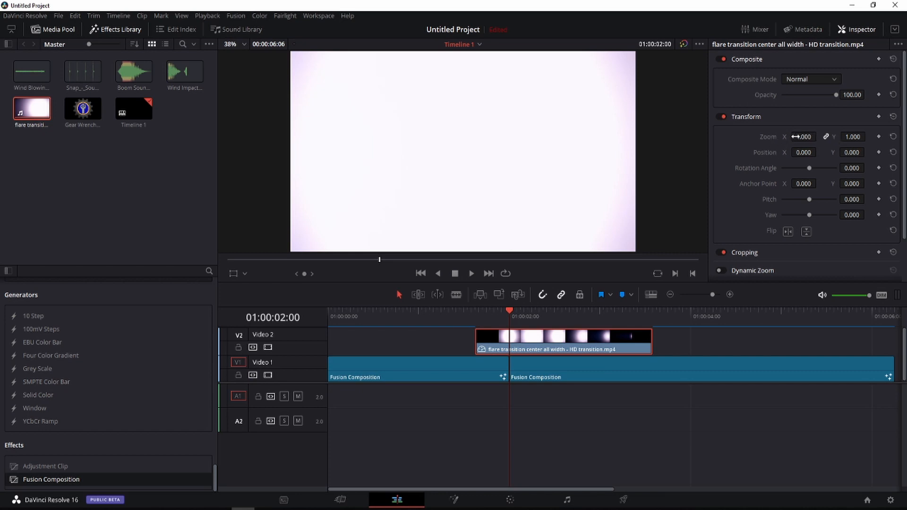
pyautogui.moveTo(798, 137); pyautogui.dragTo(817, 136)
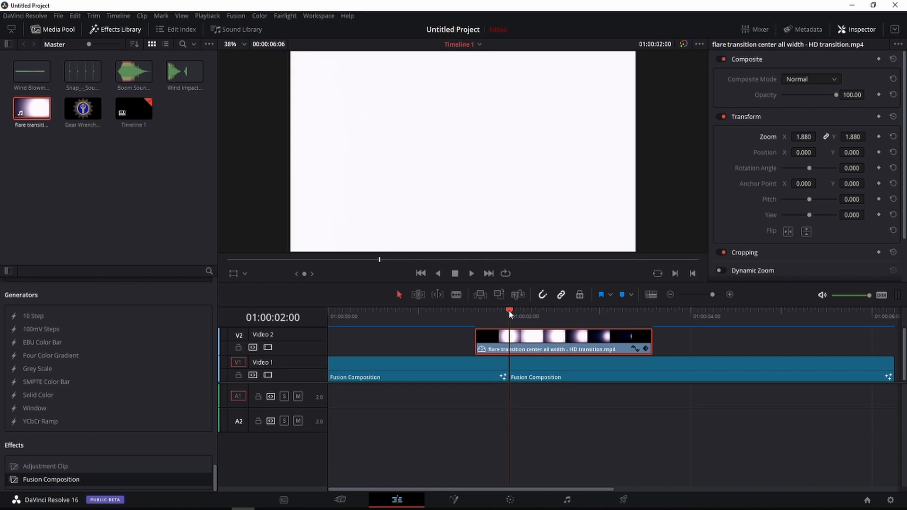
# Step: Step back frame by frame from the cut to the flare clip's first frame at 01:00:01:15 and examine how its background covers the logo
pyautogui.press('Left')
pyautogui.press('Left')
pyautogui.press('Left')
pyautogui.press('Left')
pyautogui.press('Left')
pyautogui.press('Left')
pyautogui.press('Left')
pyautogui.press('Left')
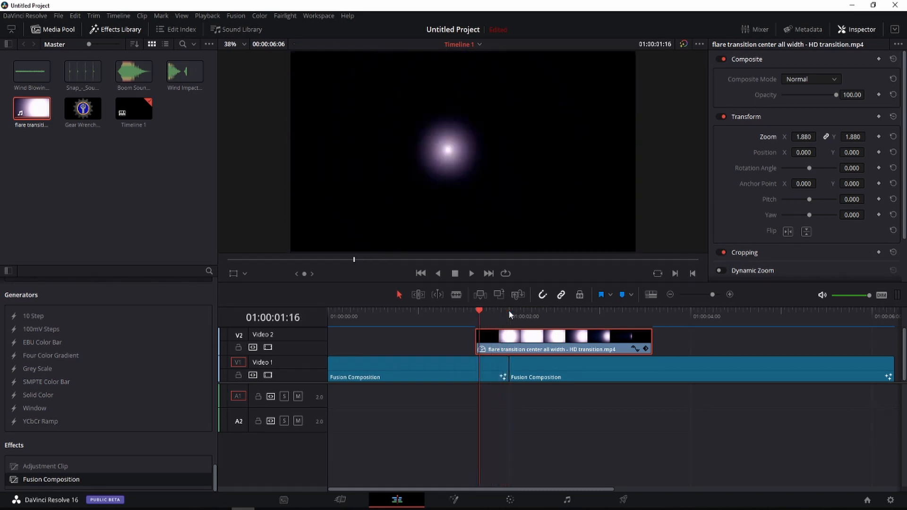
pyautogui.press('Left')
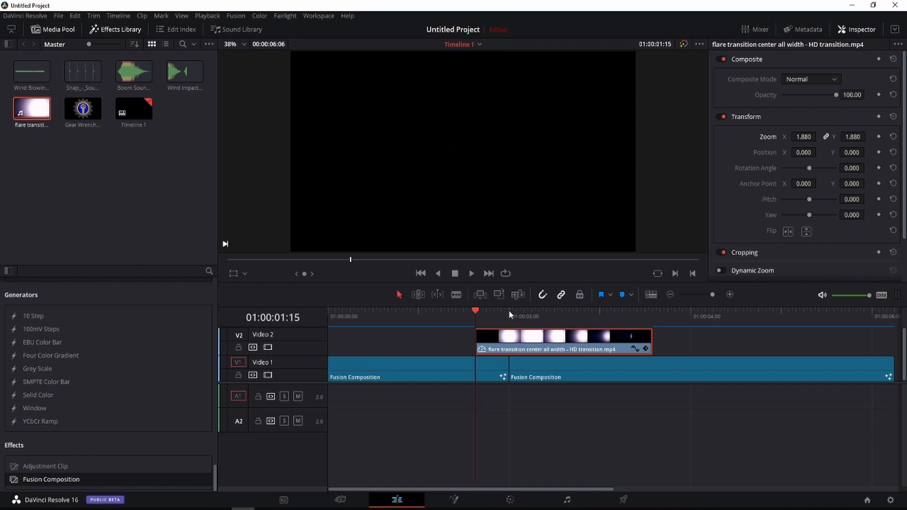
pyautogui.press('Left')
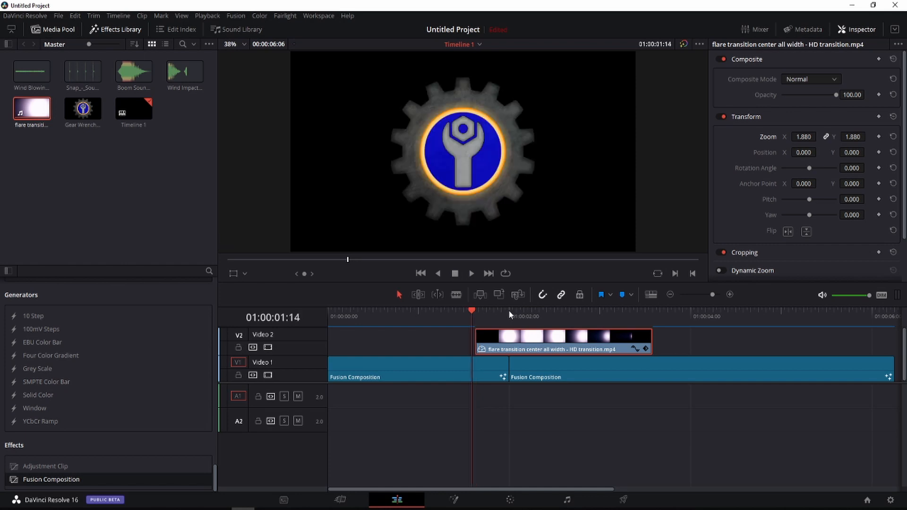
pyautogui.press('Right')
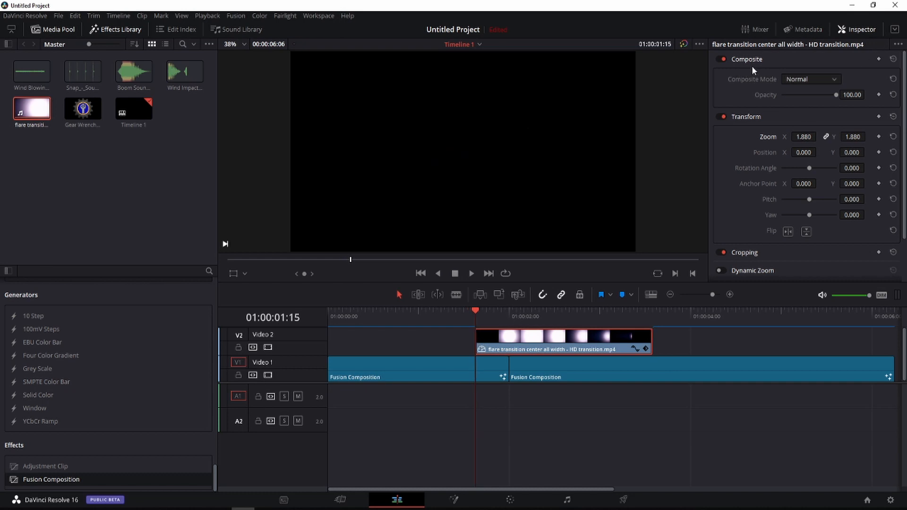
# Step: Set the flare transition clip's Composite Mode to Screen
pyautogui.click(810, 77)
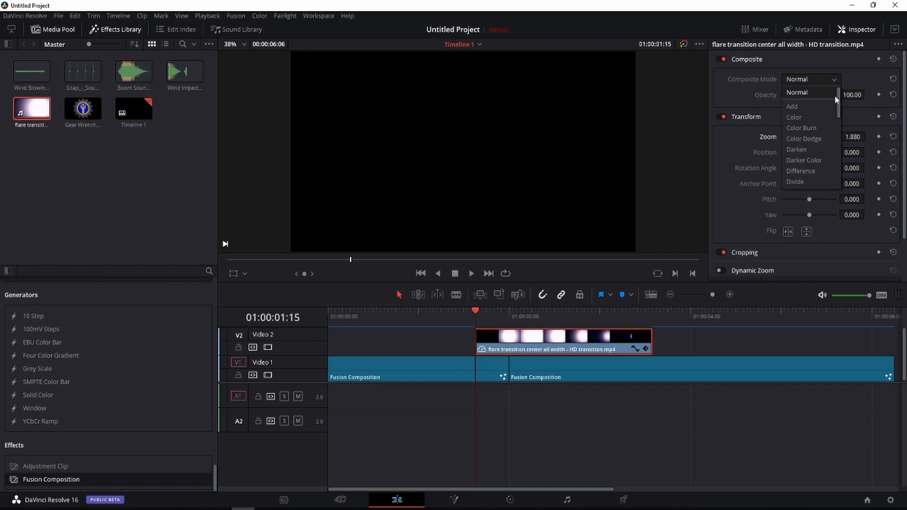
pyautogui.scroll(-2, 839, 118)
pyautogui.moveTo(840, 124); pyautogui.dragTo(839, 174)
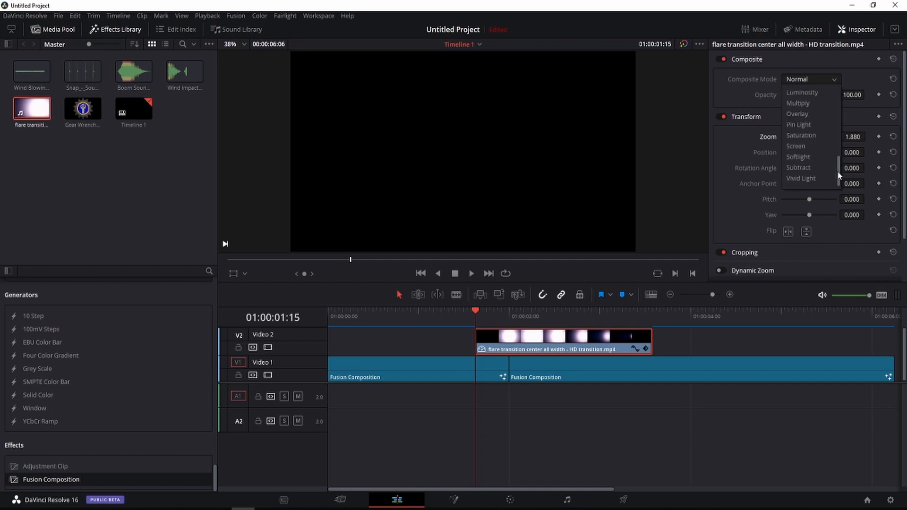
pyautogui.click(801, 145)
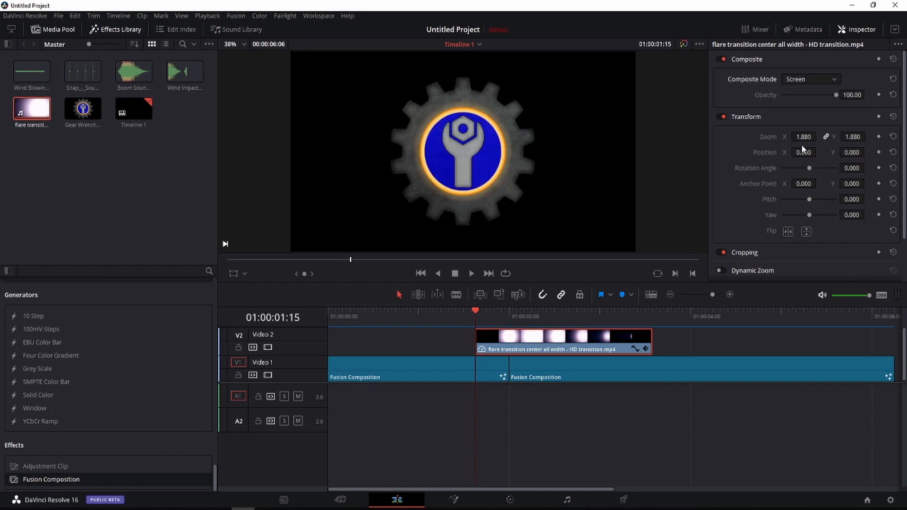
# Step: Step through the frames from 01:00:01:13 past the cut to examine how the flare blends over the logo
pyautogui.press('Left')
pyautogui.press('Left')
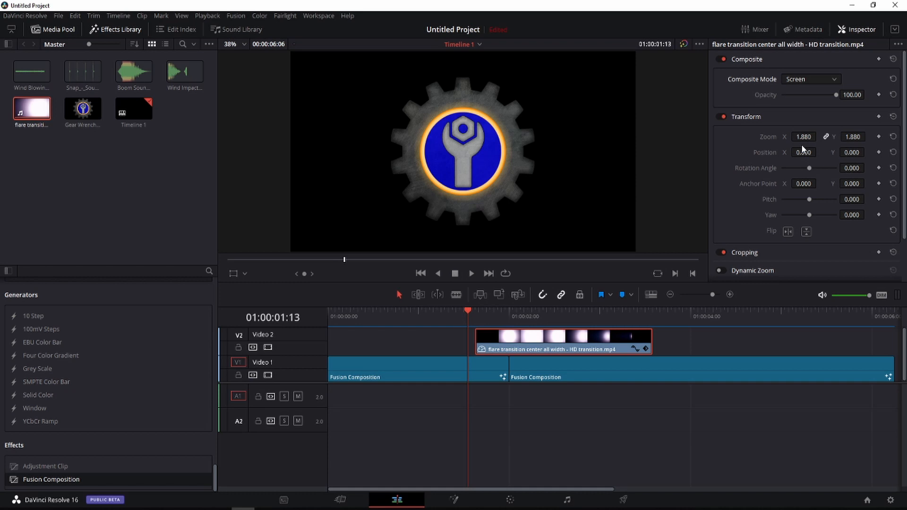
pyautogui.press('Right')
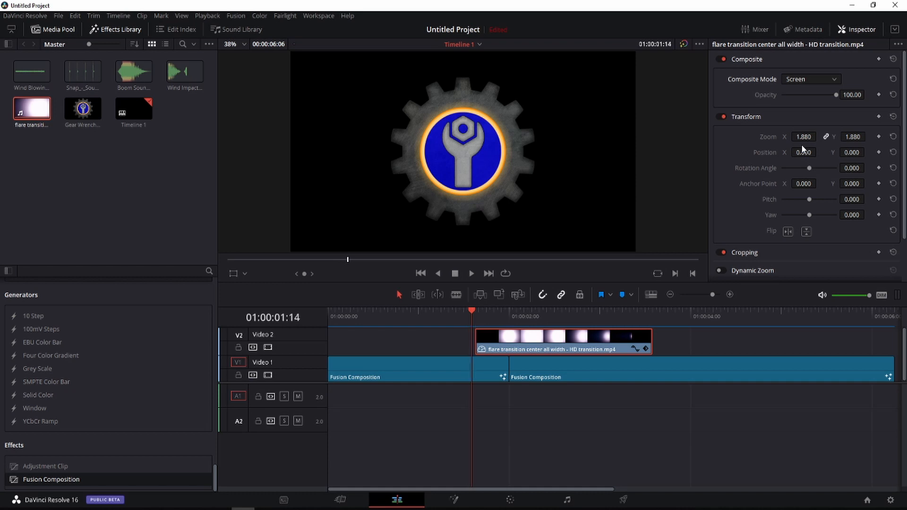
pyautogui.press('Right')
pyautogui.press('Right')
pyautogui.press('Right')
pyautogui.press('Right')
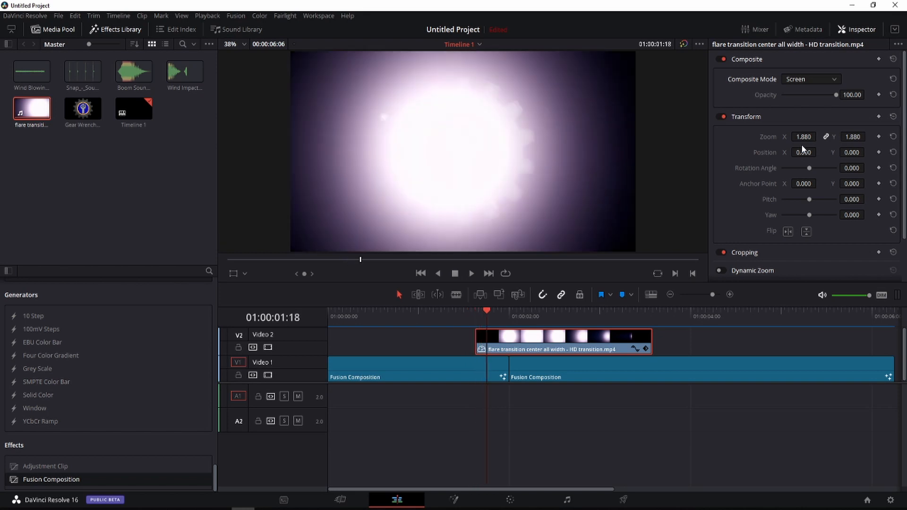
pyautogui.press('Right')
pyautogui.press('Right')
pyautogui.press('Right')
pyautogui.press('Right')
pyautogui.press('Right')
pyautogui.press('Right')
pyautogui.press('Right')
pyautogui.press('Right')
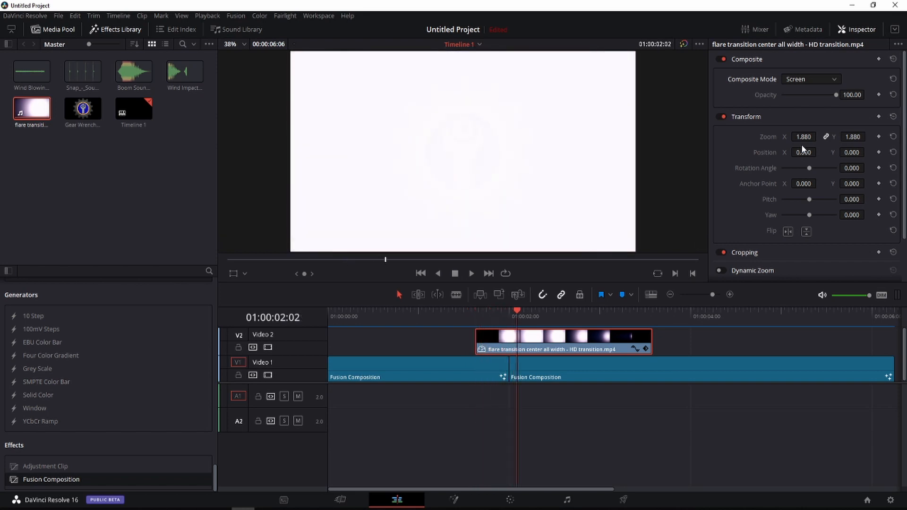
pyautogui.press('Right')
pyautogui.press('Right')
pyautogui.press('Right')
pyautogui.press('Left')
pyautogui.press('Left')
pyautogui.press('Left')
pyautogui.press('Left')
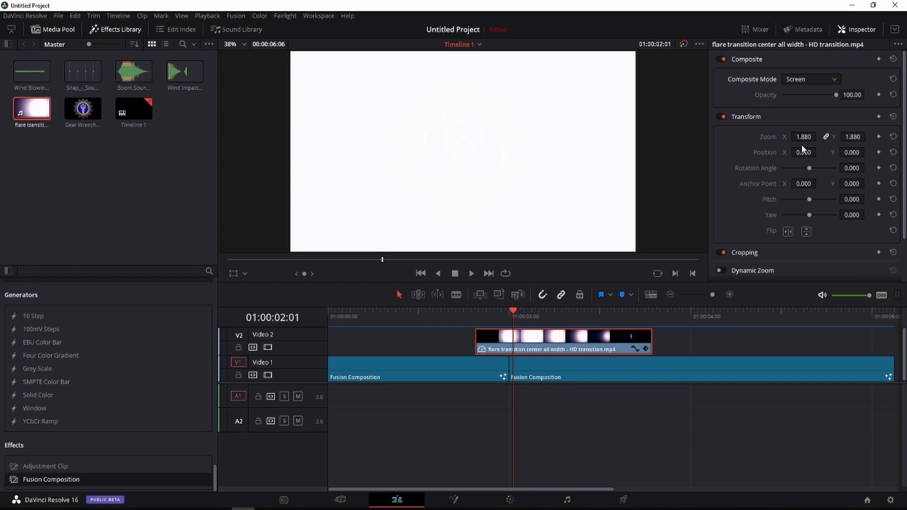
# Step: Step forward frame by frame through the flare's fade-out and into the particle dissolve to check the blend with the second composition
pyautogui.press('Right')
pyautogui.press('Right')
pyautogui.press('Right')
pyautogui.press('Right')
pyautogui.press('Right')
pyautogui.press('Right')
pyautogui.press('Right')
pyautogui.press('Right')
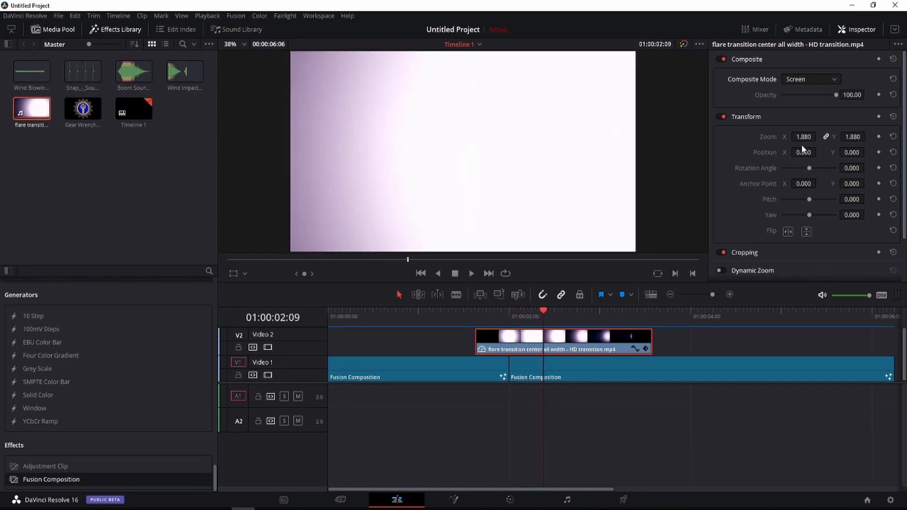
pyautogui.press('Right')
pyautogui.press('Right')
pyautogui.press('Right')
pyautogui.press('Right')
pyautogui.press('Right')
pyautogui.press('Right')
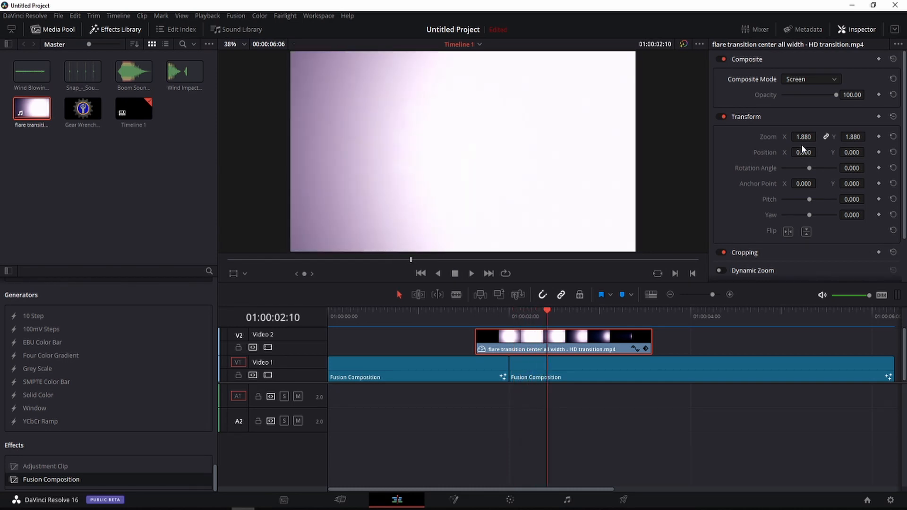
pyautogui.press('Right')
pyautogui.press('Right')
pyautogui.press('Right')
pyautogui.press('Right')
pyautogui.press('Right')
pyautogui.press('Right')
pyautogui.press('Right')
pyautogui.press('Right')
pyautogui.press('Right')
pyautogui.press('Right')
pyautogui.press('Right')
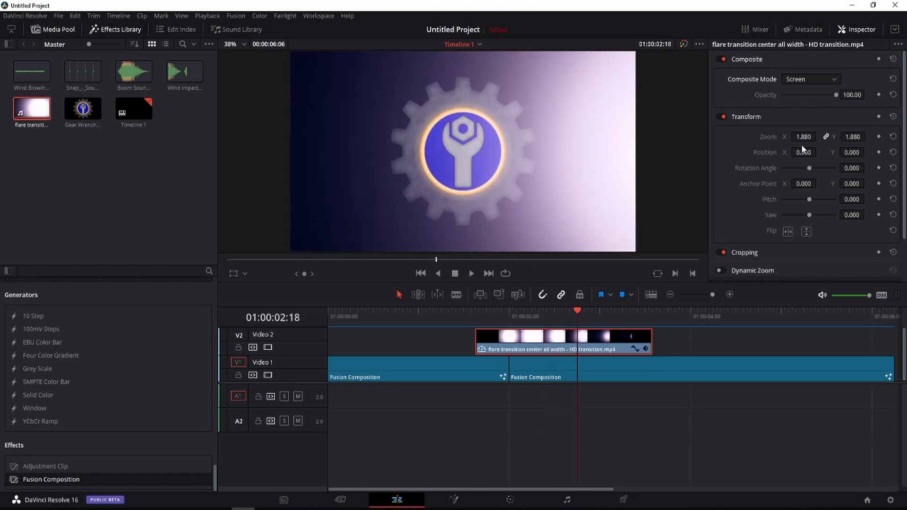
pyautogui.press('Right')
pyautogui.press('Right')
pyautogui.press('Right')
pyautogui.press('Right')
pyautogui.press('Right')
pyautogui.press('Right')
pyautogui.press('Right')
pyautogui.press('Right')
pyautogui.press('Right')
pyautogui.press('Right')
pyautogui.press('Right')
pyautogui.press('Right')
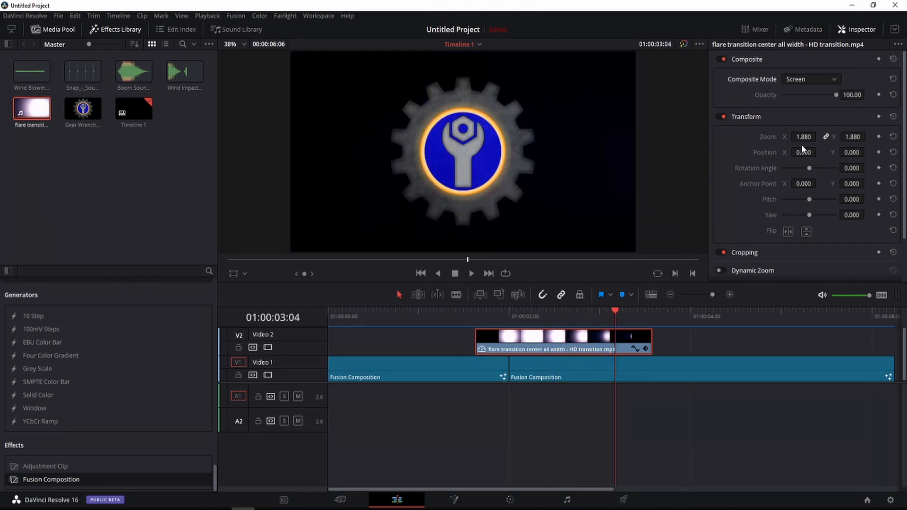
pyautogui.press('Right')
pyautogui.press('Right')
pyautogui.press('Right')
pyautogui.press('Right')
pyautogui.press('Right')
pyautogui.press('Right')
pyautogui.press('Right')
pyautogui.press('Right')
pyautogui.press('Right')
pyautogui.press('Right')
pyautogui.press('Right')
pyautogui.press('Right')
pyautogui.press('Right')
pyautogui.press('Right')
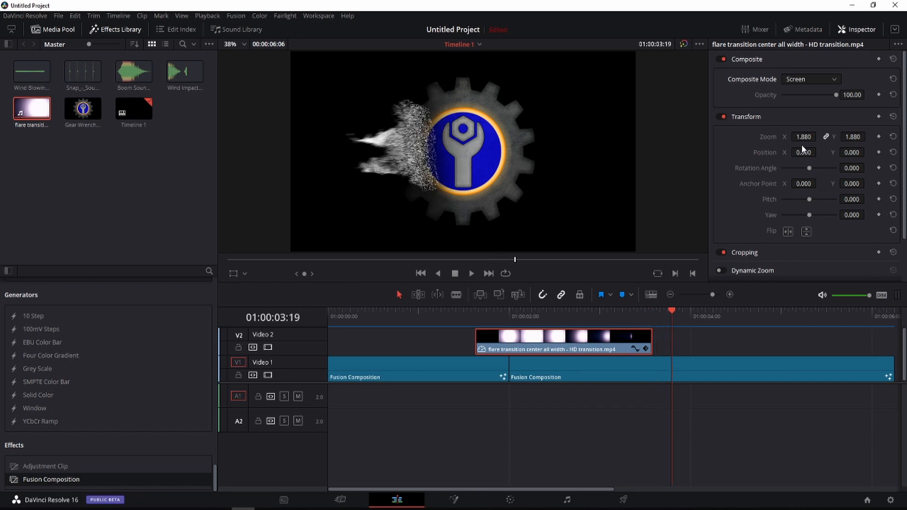
pyautogui.press('Right')
pyautogui.press('Right')
pyautogui.press('Right')
pyautogui.press('Right')
pyautogui.press('Right')
pyautogui.press('Right')
pyautogui.press('Right')
pyautogui.press('Right')
pyautogui.press('Right')
pyautogui.press('Right')
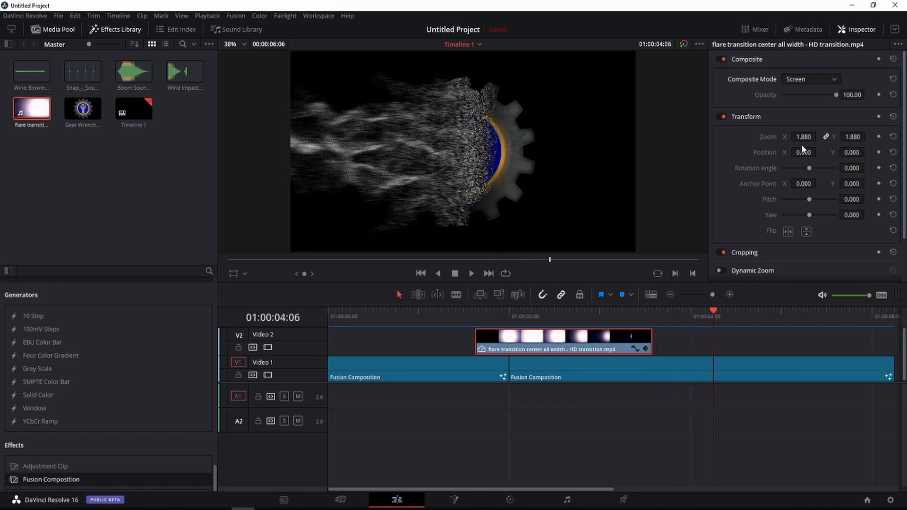
# Step: Step back through the dissolve and flare to the cut at 01:00:02:00
pyautogui.press('Left')
pyautogui.press('Left')
pyautogui.press('Left')
pyautogui.press('Left')
pyautogui.press('Left')
pyautogui.press('Left')
pyautogui.press('Left')
pyautogui.press('Left')
pyautogui.press('Left')
pyautogui.press('Left')
pyautogui.press('Left')
pyautogui.press('Left')
pyautogui.press('Left')
pyautogui.press('Left')
pyautogui.press('Left')
pyautogui.press('Left')
pyautogui.press('Left')
pyautogui.press('Left')
pyautogui.press('Left')
pyautogui.press('Left')
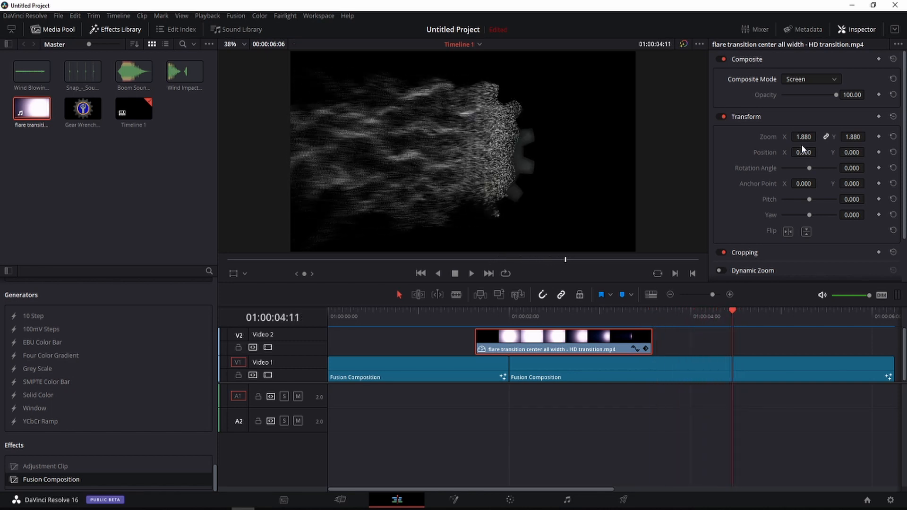
pyautogui.press('Left')
pyautogui.press('Left')
pyautogui.press('Left')
pyautogui.press('Left')
pyautogui.press('Left')
pyautogui.press('Left')
pyautogui.press('Left')
pyautogui.press('Left')
pyautogui.press('Left')
pyautogui.press('Left')
pyautogui.press('Left')
pyautogui.press('Left')
pyautogui.press('Left')
pyautogui.press('Left')
pyautogui.press('Left')
pyautogui.press('Left')
pyautogui.press('Left')
pyautogui.press('Left')
pyautogui.press('Left')
pyautogui.press('Left')
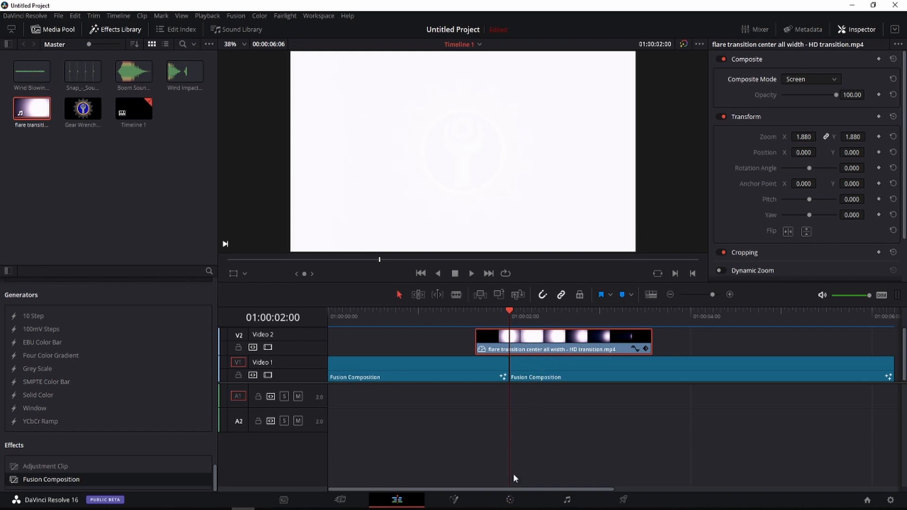
# Step: On the Color page, add the flare transition video as an external matte to its clip's node 01 and place the matte node near the graph output
pyautogui.click(510, 501)
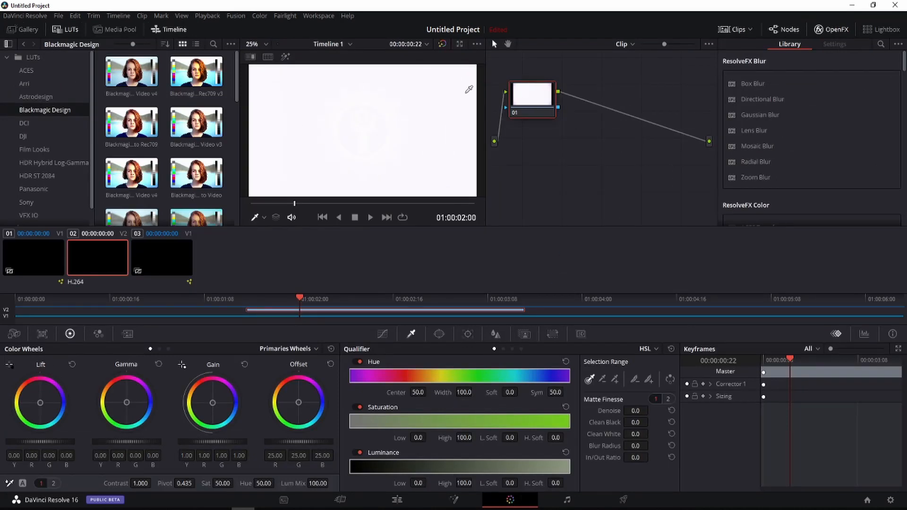
pyautogui.rightClick(534, 98)
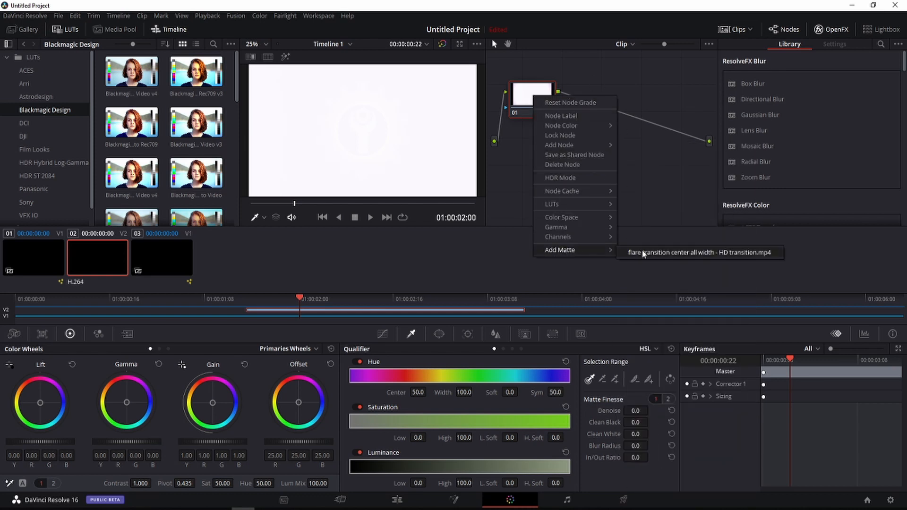
pyautogui.click(645, 254)
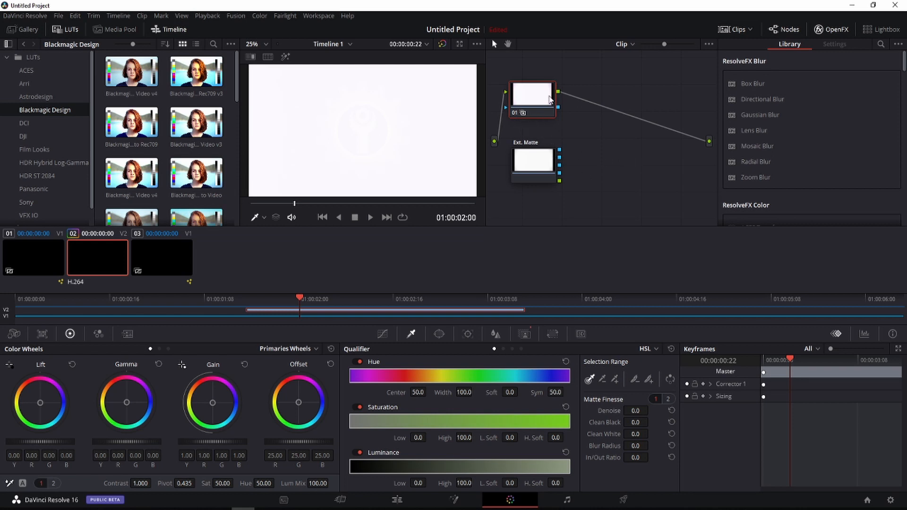
pyautogui.moveTo(547, 164); pyautogui.dragTo(640, 186)
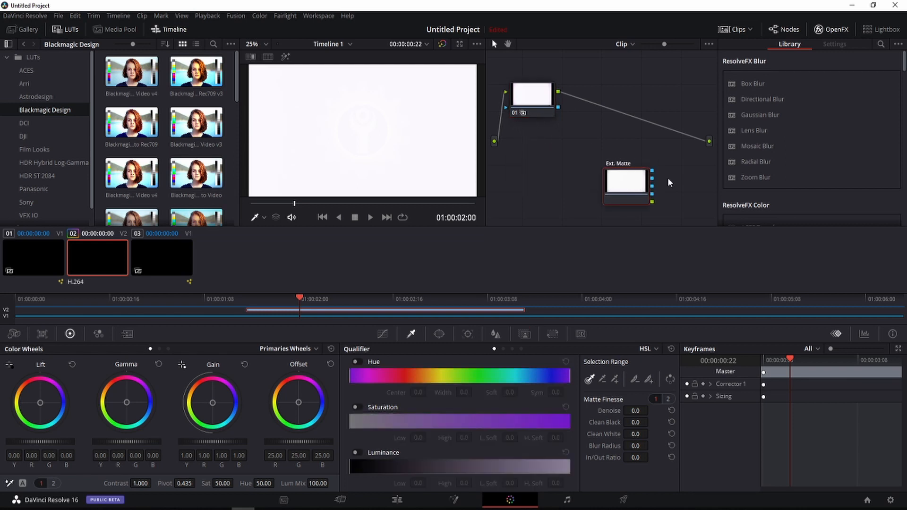
# Step: Add an alpha output to the node graph and connect the external matte's first output to it
pyautogui.rightClick(675, 167)
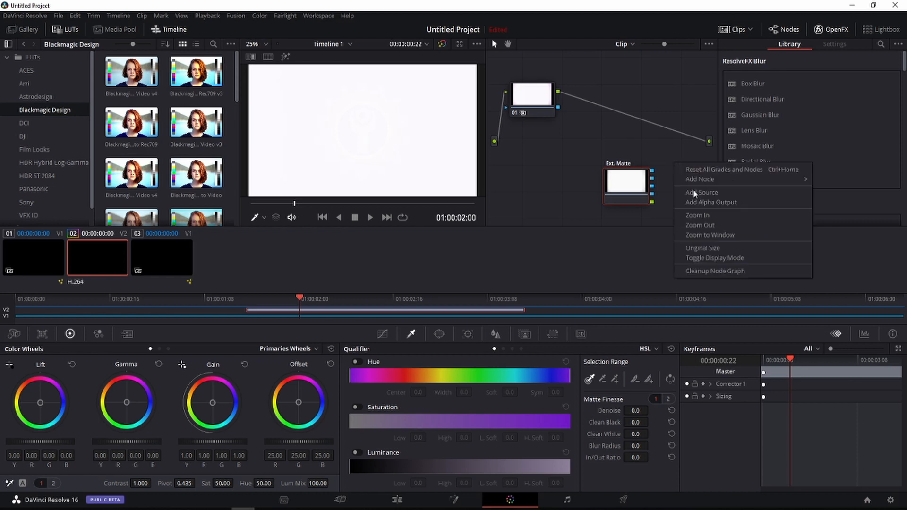
pyautogui.click(699, 204)
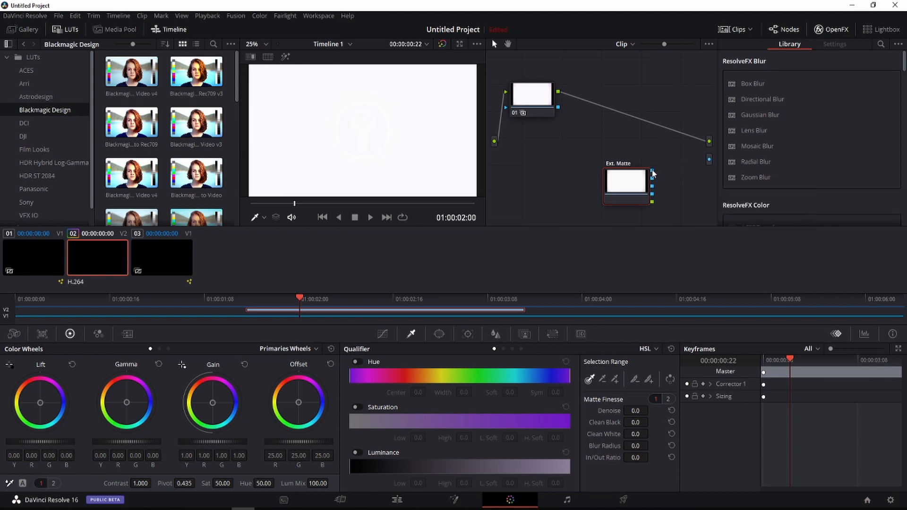
pyautogui.moveTo(654, 172); pyautogui.dragTo(712, 163)
pyautogui.moveTo(630, 188); pyautogui.dragTo(623, 184)
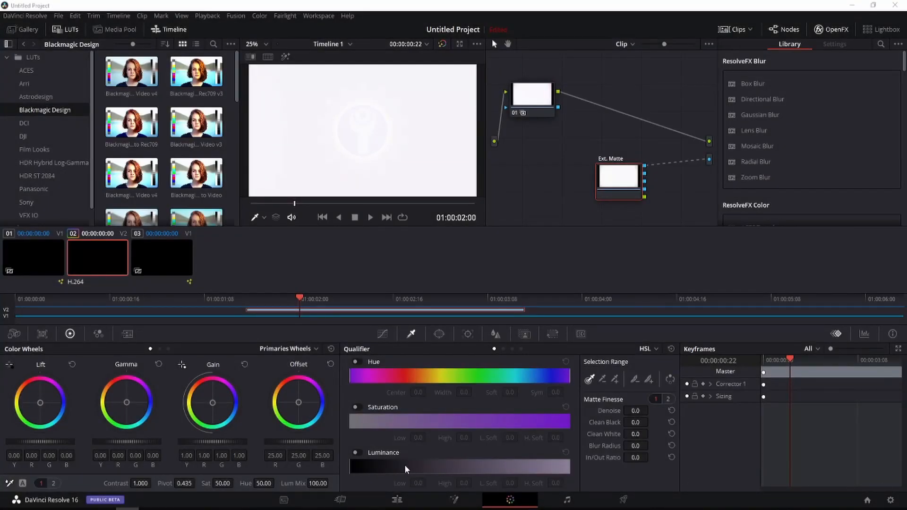
# Step: Back on the Edit page, place the Wind Impact sound effect near the start of track A1 and trim its end to shortly after the cut
pyautogui.click(397, 499)
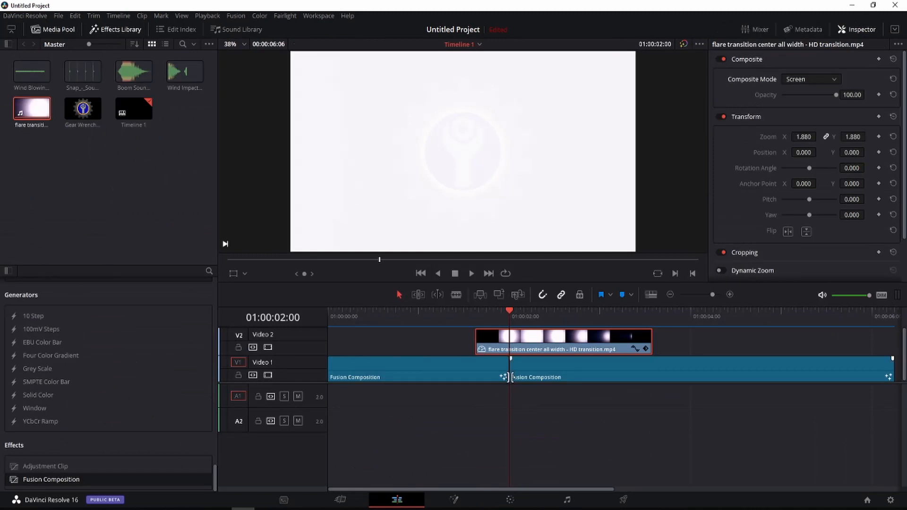
pyautogui.moveTo(511, 311); pyautogui.dragTo(315, 317)
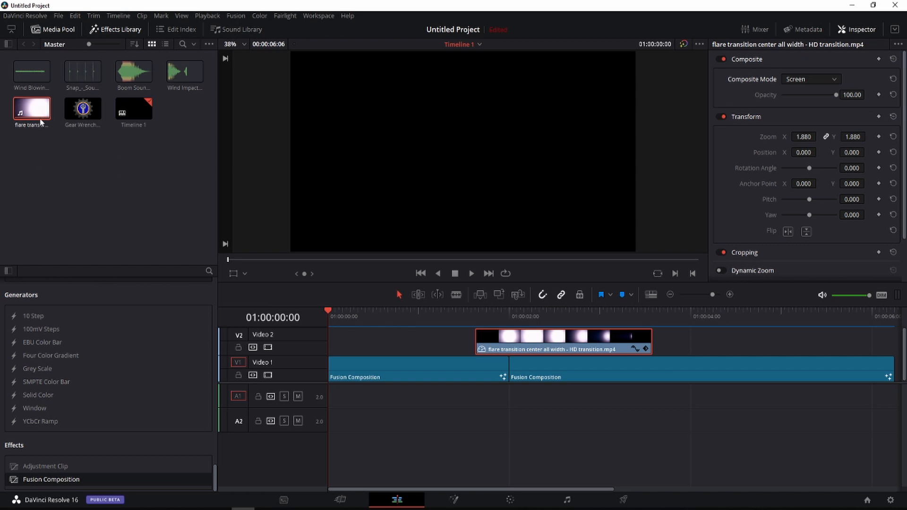
pyautogui.moveTo(178, 78); pyautogui.dragTo(345, 398)
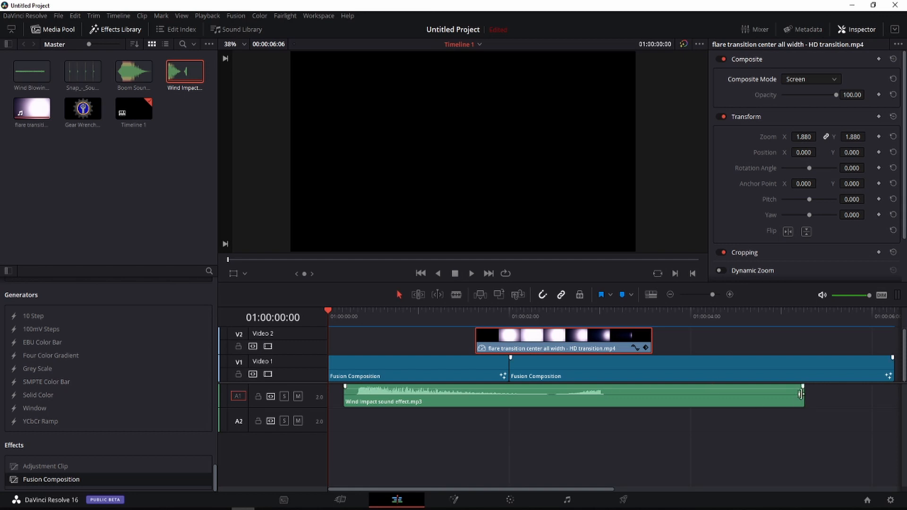
pyautogui.moveTo(802, 395); pyautogui.dragTo(550, 411)
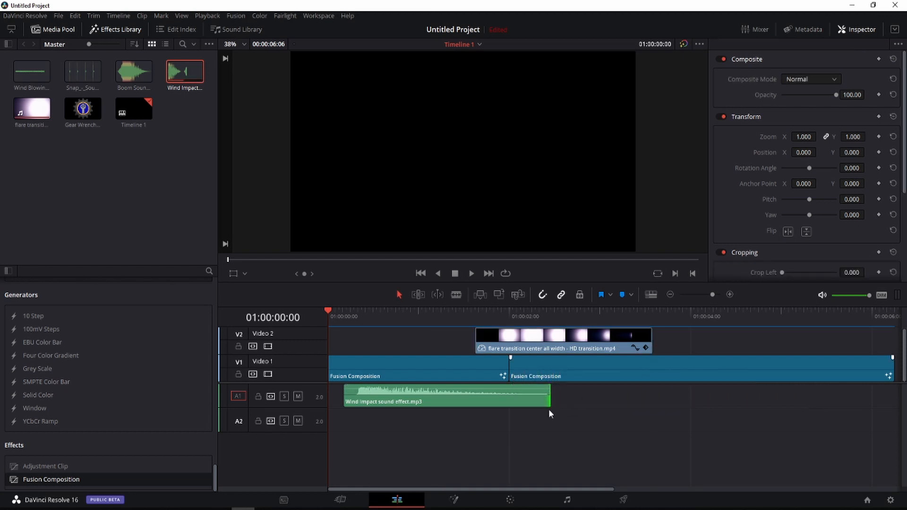
# Step: Normalize the Wind Impact clip to -9.0 dBFS in Sample Peak Program mode and play the timeline from the start
pyautogui.rightClick(441, 395)
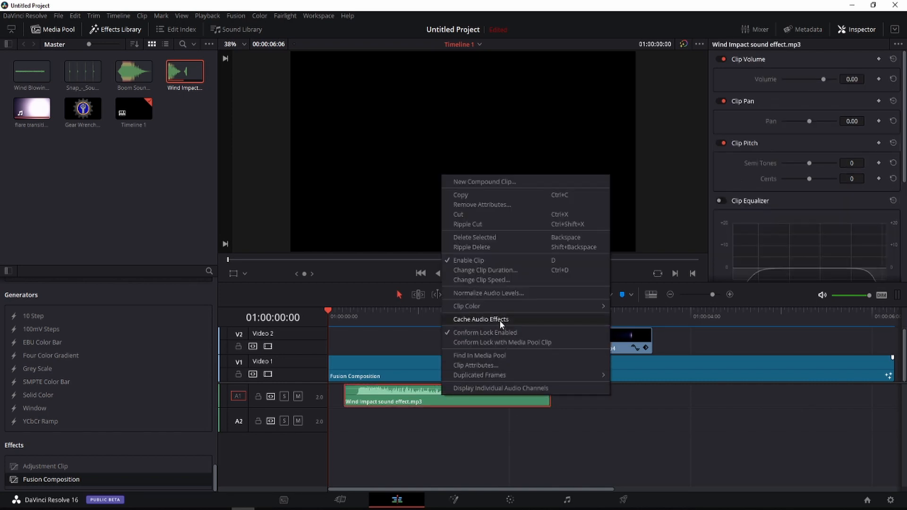
pyautogui.click(483, 293)
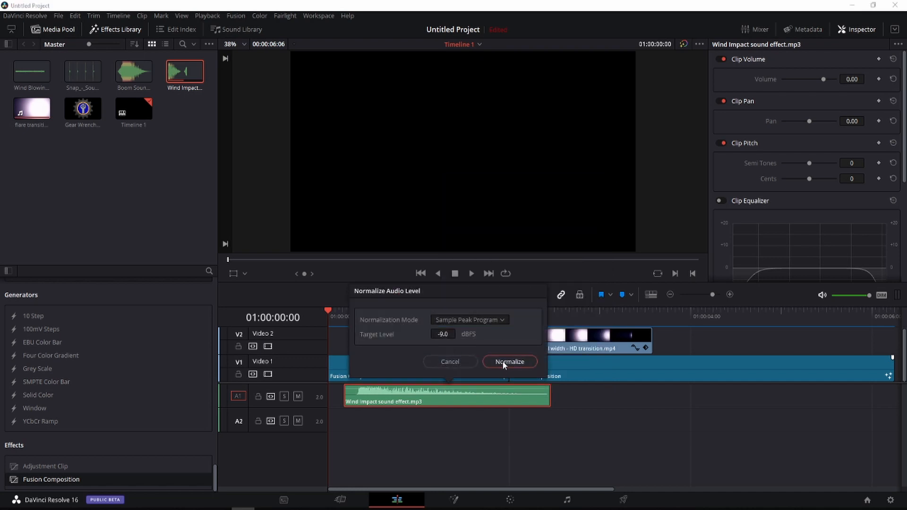
pyautogui.click(502, 361)
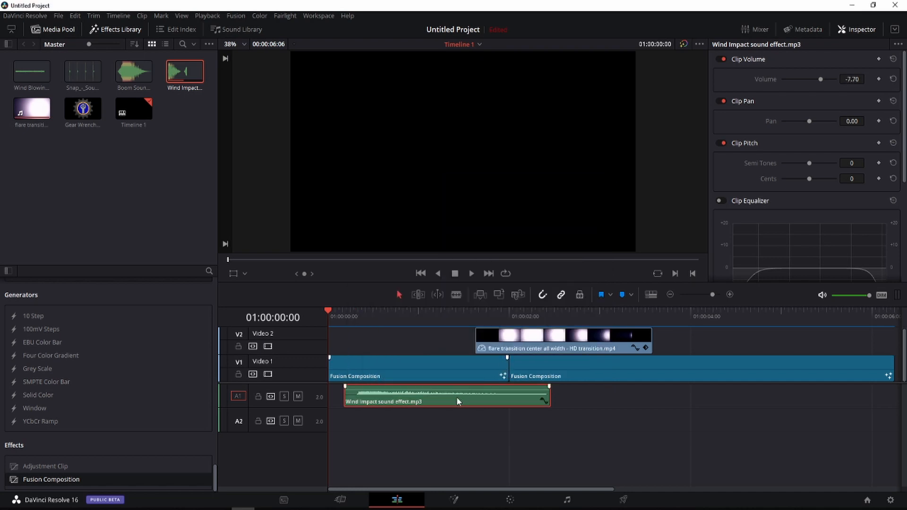
pyautogui.click(470, 274)
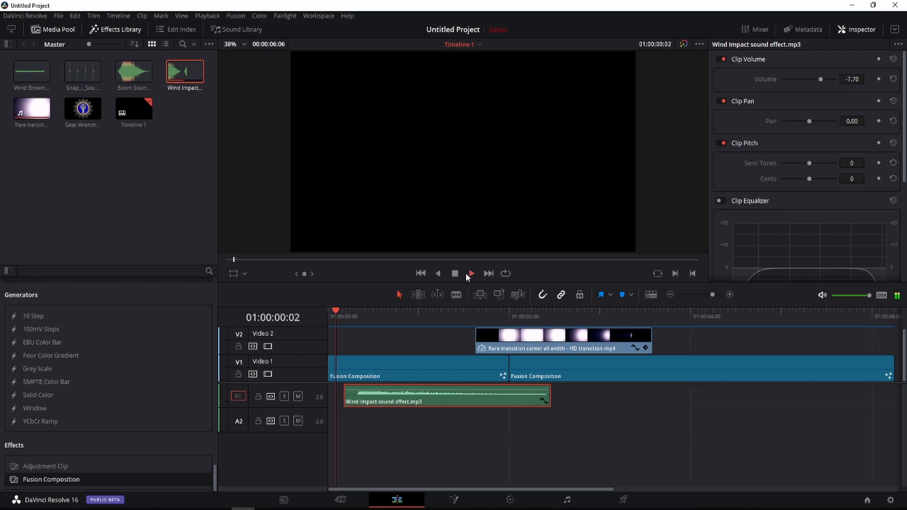
# Step: Shift the Wind Impact clip later on track A1 to start at about 01:00:00:19, playing the timeline to check its timing
pyautogui.click(455, 274)
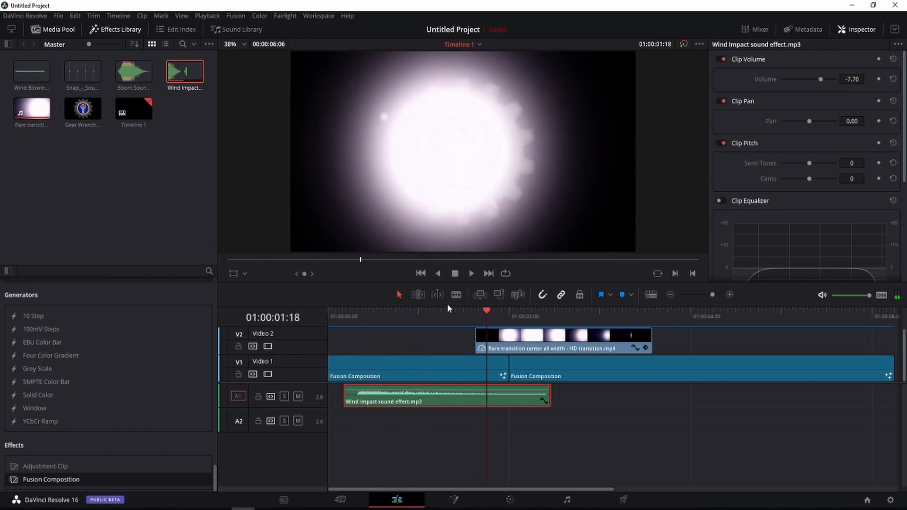
pyautogui.moveTo(418, 401); pyautogui.dragTo(451, 401)
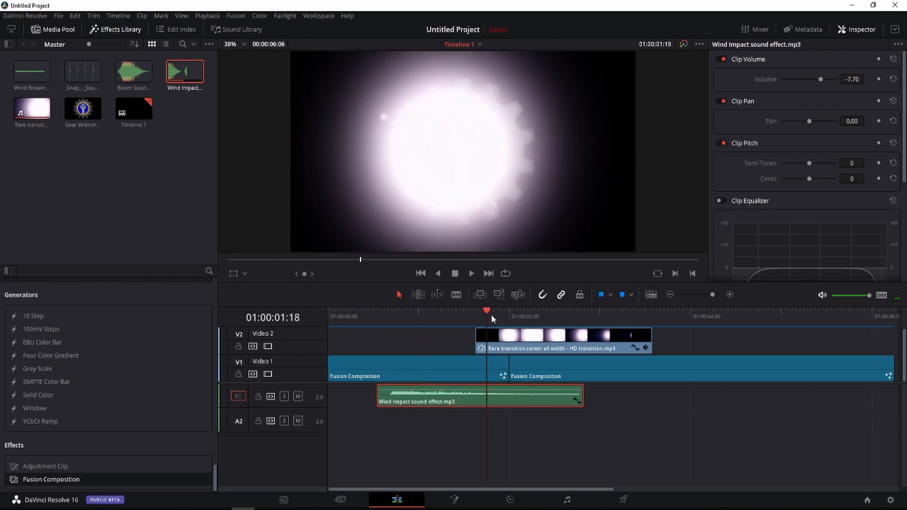
pyautogui.moveTo(489, 312); pyautogui.dragTo(328, 310)
pyautogui.click(470, 274)
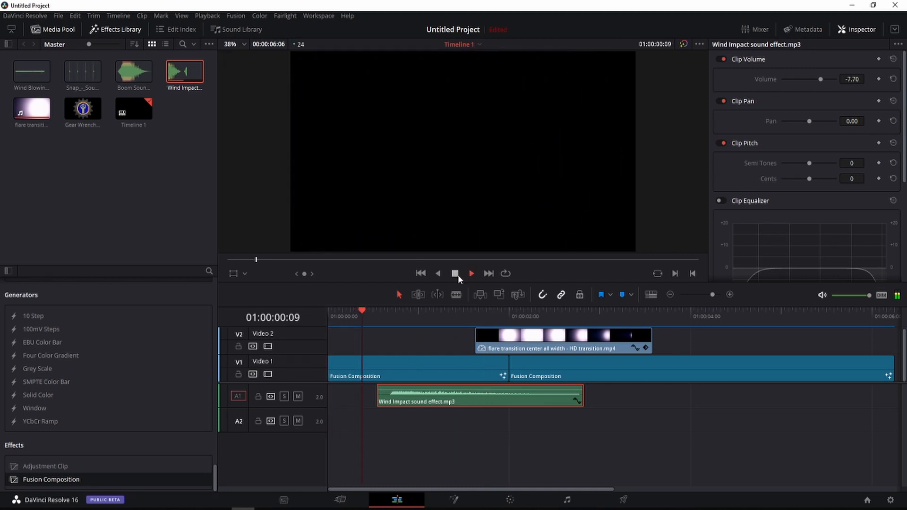
pyautogui.click(455, 274)
pyautogui.moveTo(408, 397); pyautogui.dragTo(430, 399)
pyautogui.moveTo(451, 310); pyautogui.dragTo(348, 313)
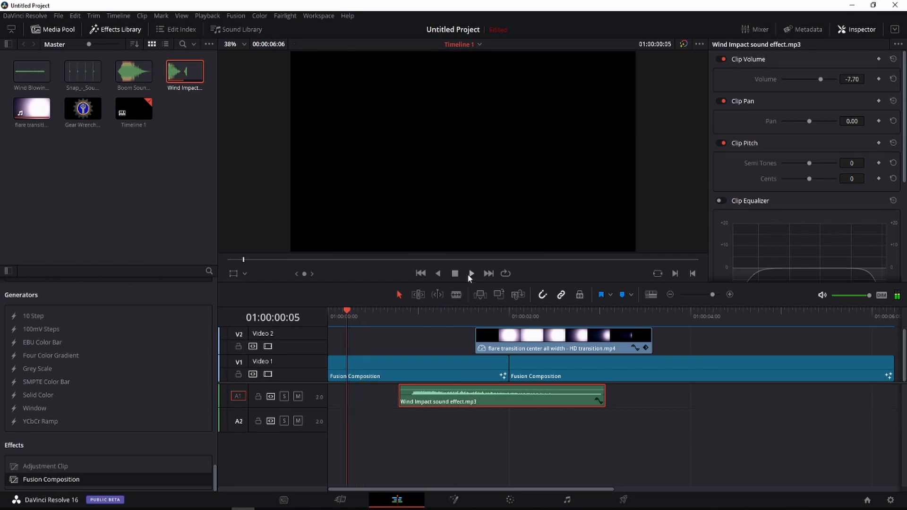
pyautogui.click(471, 273)
pyautogui.click(455, 273)
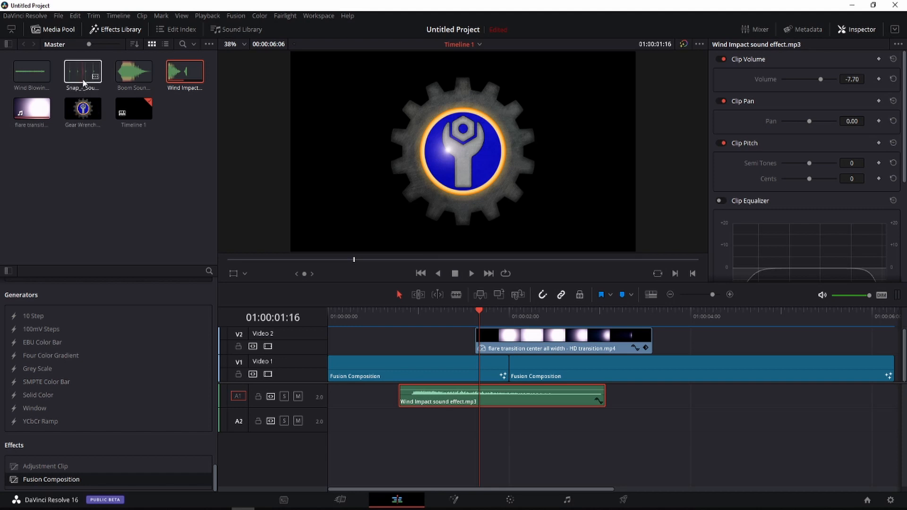
# Step: Place the Snap sound effect on track A2, trim its start to just before a snap peak and align it to 01:00:01:16
pyautogui.moveTo(79, 75); pyautogui.dragTo(485, 429)
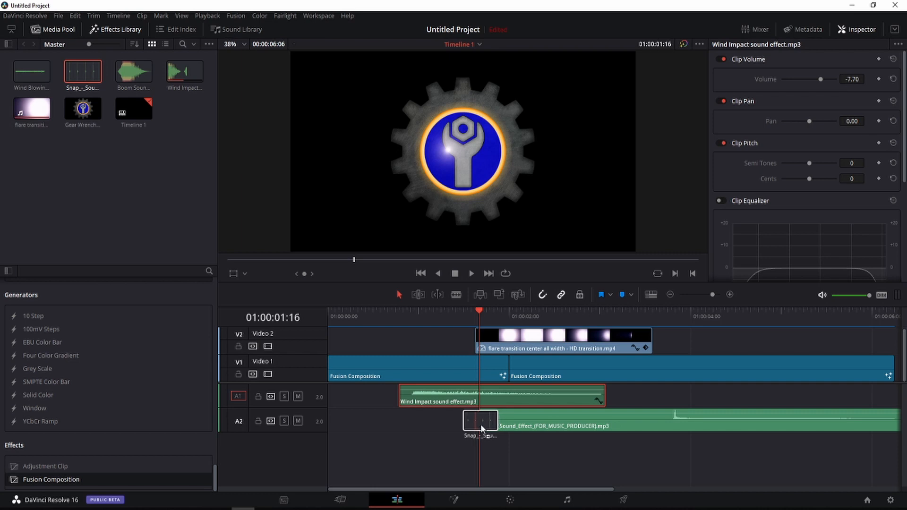
pyautogui.moveTo(480, 424); pyautogui.dragTo(481, 424)
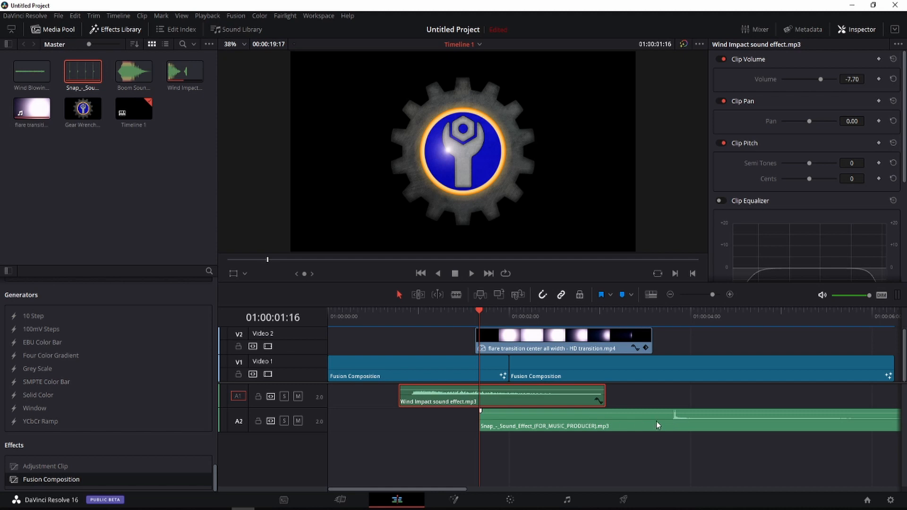
pyautogui.click(527, 425)
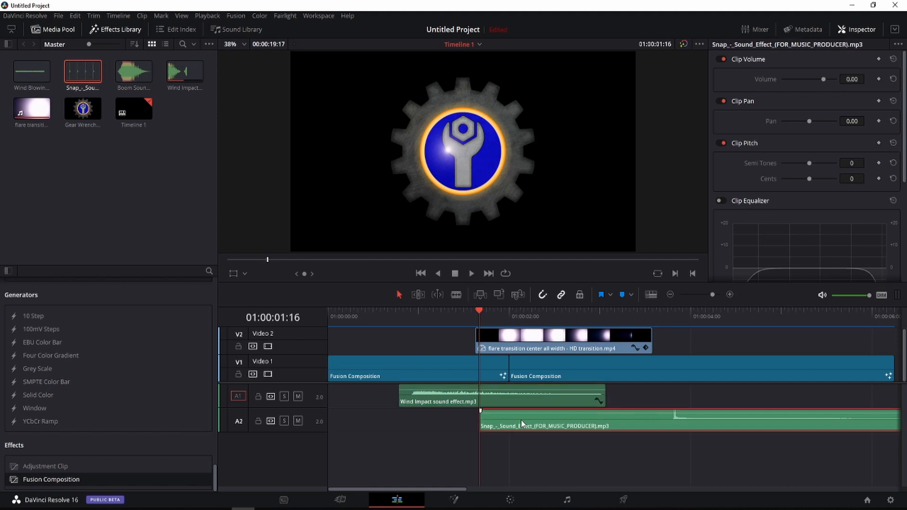
pyautogui.click(483, 419)
pyautogui.moveTo(483, 420); pyautogui.dragTo(673, 426)
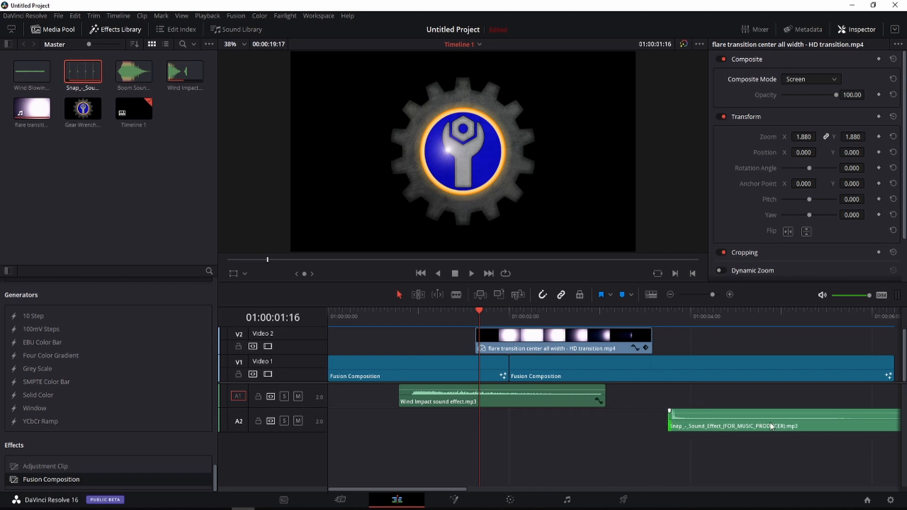
pyautogui.moveTo(758, 426); pyautogui.dragTo(583, 425)
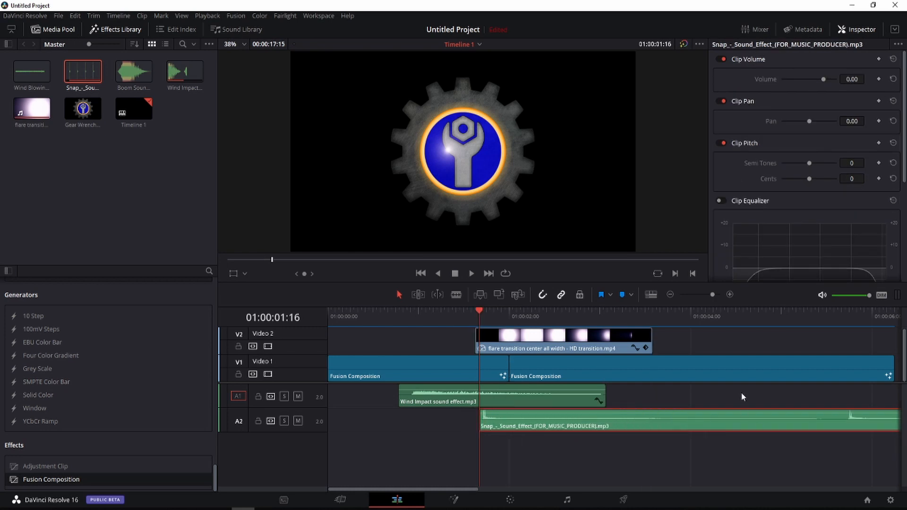
# Step: Split the Snap clip just before its next peak, at about 01:00:05:14, and delete the remaining part
pyautogui.click(456, 294)
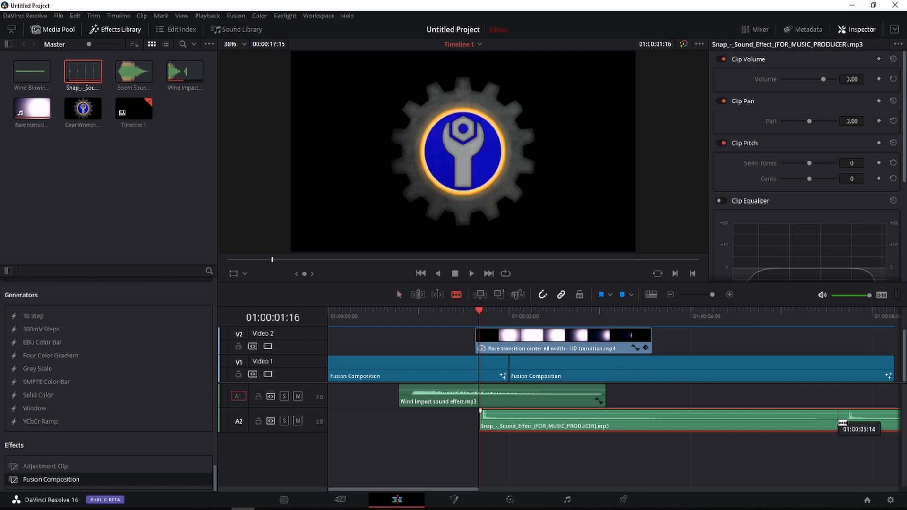
pyautogui.click(844, 424)
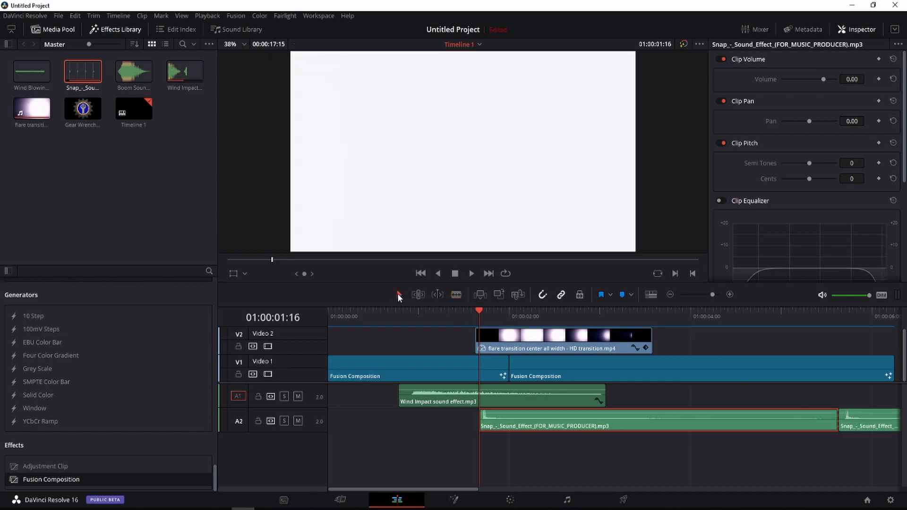
pyautogui.click(868, 421)
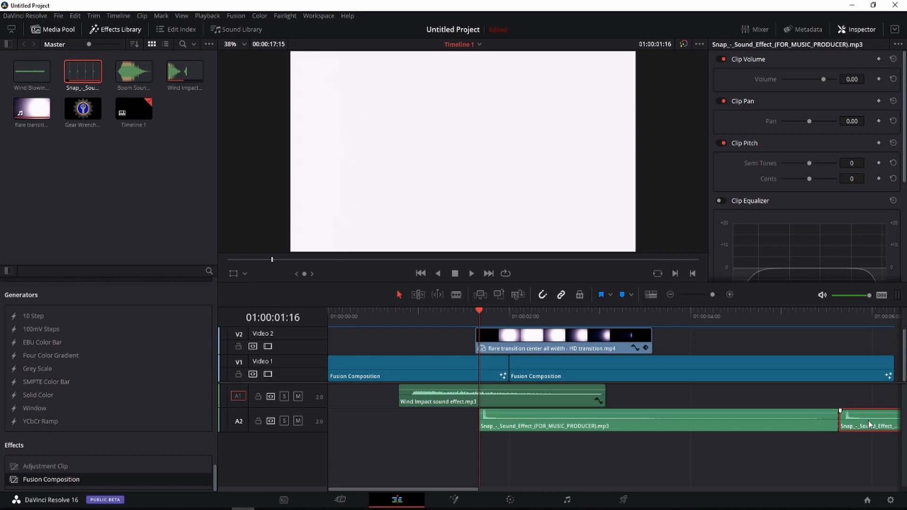
pyautogui.rightClick(869, 421)
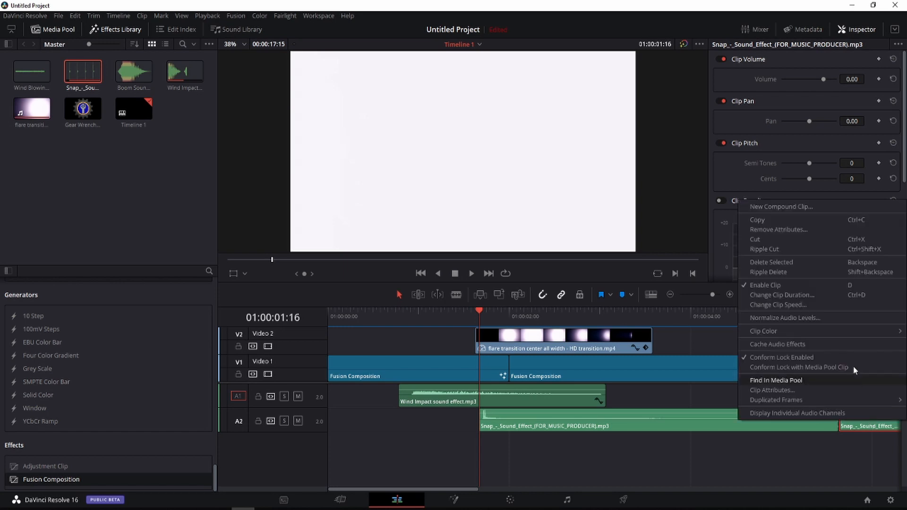
pyautogui.click(775, 261)
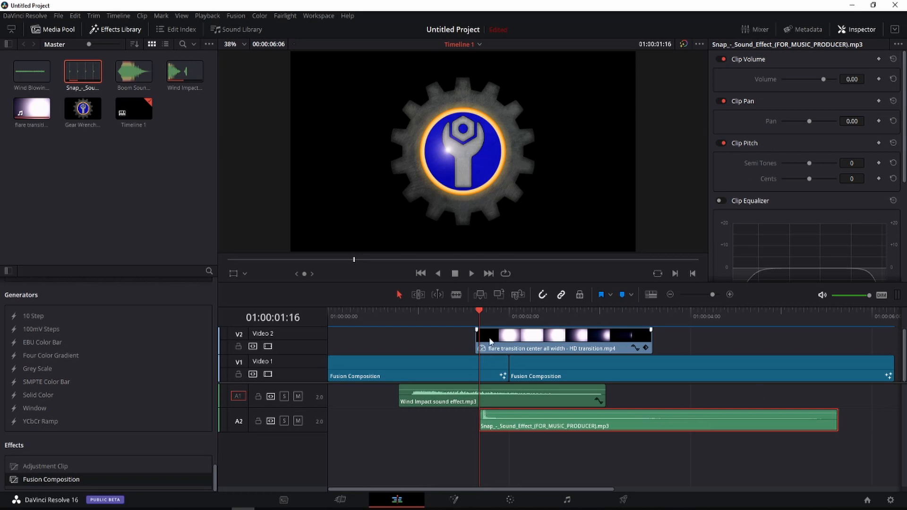
# Step: Nudge the Snap clip to start just after the flare clip begins, check it in playback, and trim its end to the four-second mark
pyautogui.moveTo(480, 314); pyautogui.dragTo(404, 314)
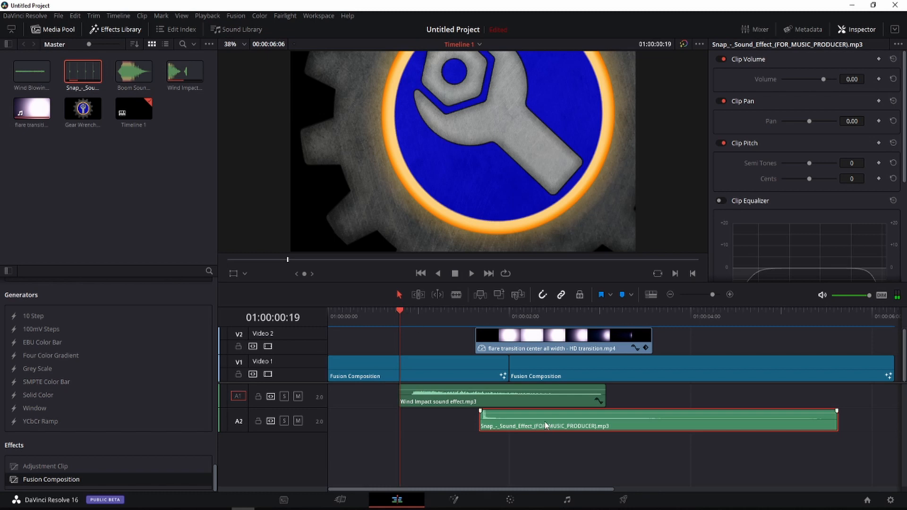
pyautogui.moveTo(544, 424); pyautogui.dragTo(555, 425)
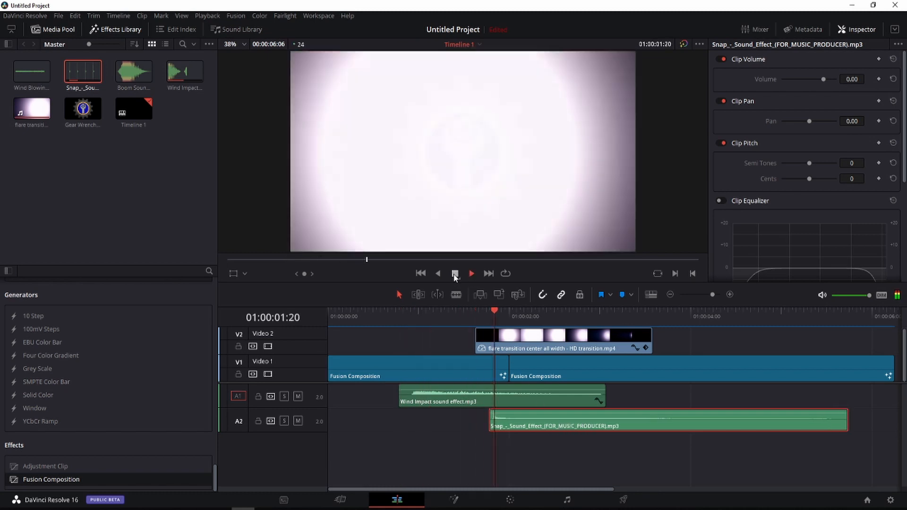
pyautogui.press('space')
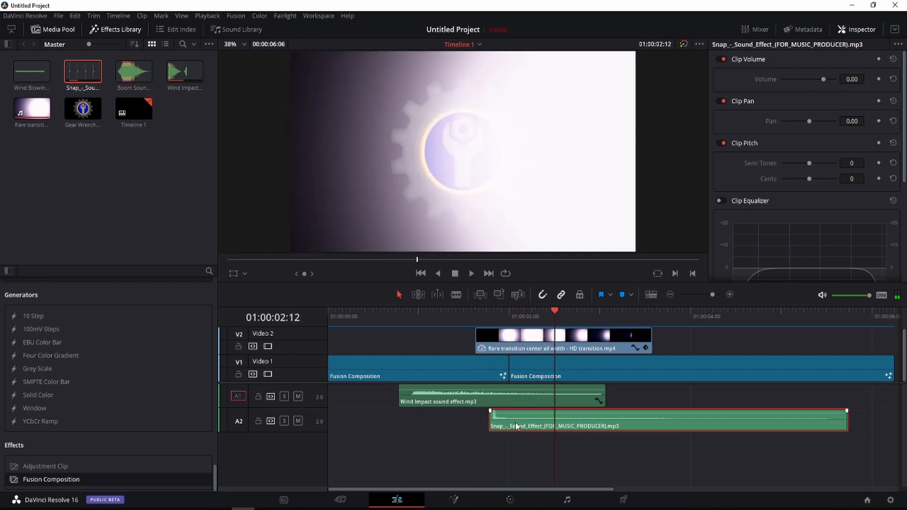
pyautogui.moveTo(516, 427); pyautogui.dragTo(512, 423)
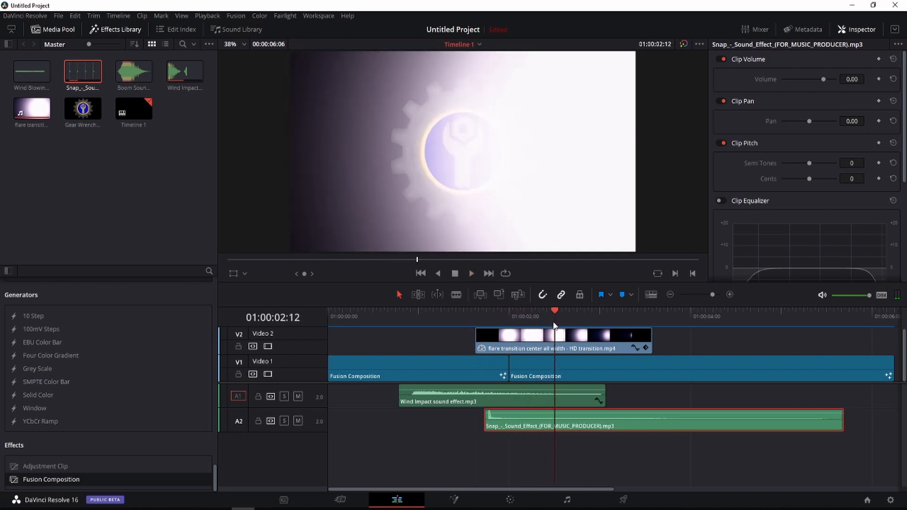
pyautogui.moveTo(555, 326); pyautogui.dragTo(400, 312)
pyautogui.click(473, 274)
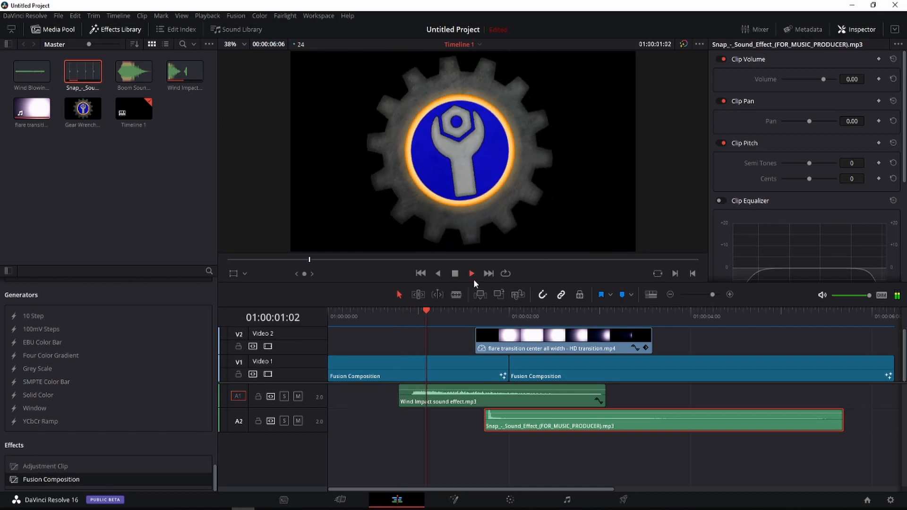
pyautogui.click(455, 274)
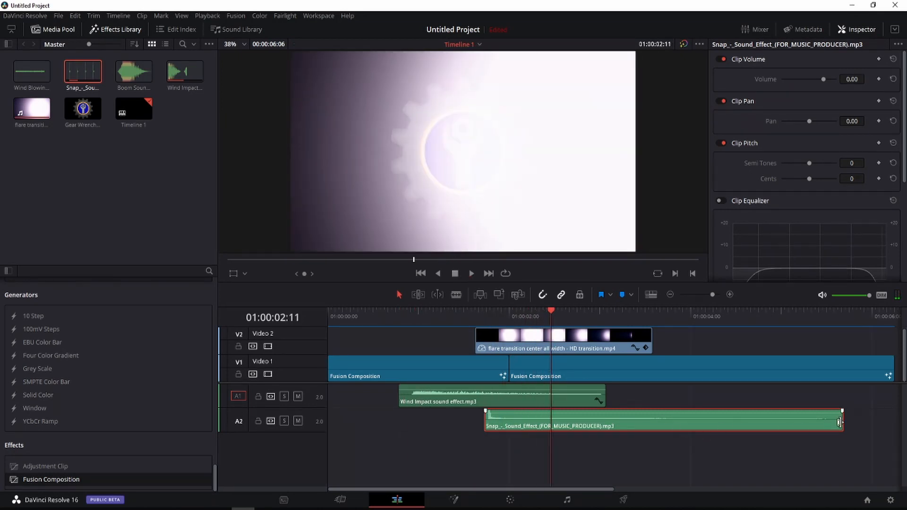
pyautogui.moveTo(841, 421); pyautogui.dragTo(690, 421)
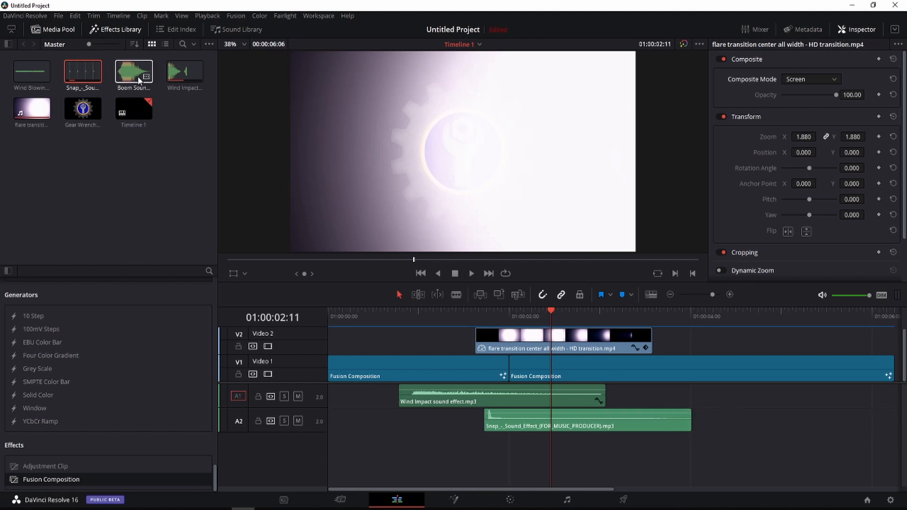
# Step: Place the Boom sound effect on track A3 aligned with the Snap clip's start and normalize it to -9.0 dBFS in Sample Peak Program mode
pyautogui.moveTo(124, 71); pyautogui.dragTo(528, 457)
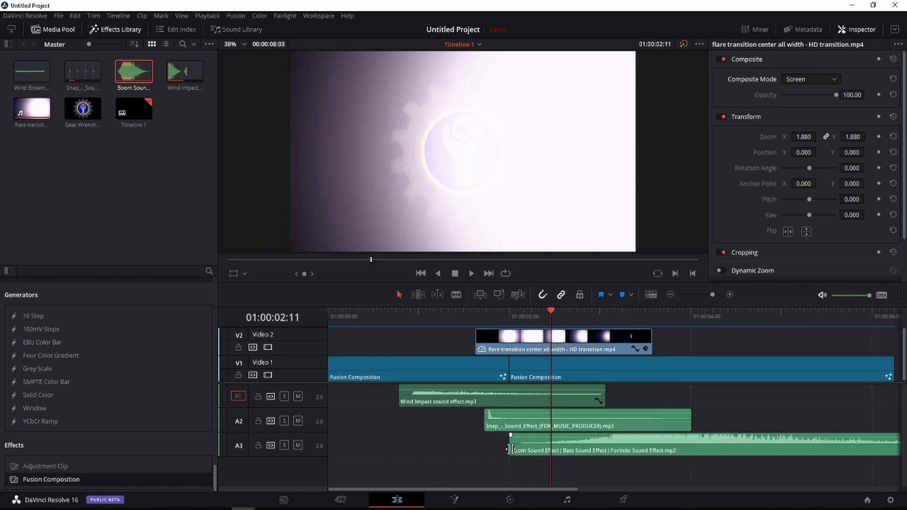
pyautogui.moveTo(596, 453); pyautogui.dragTo(575, 453)
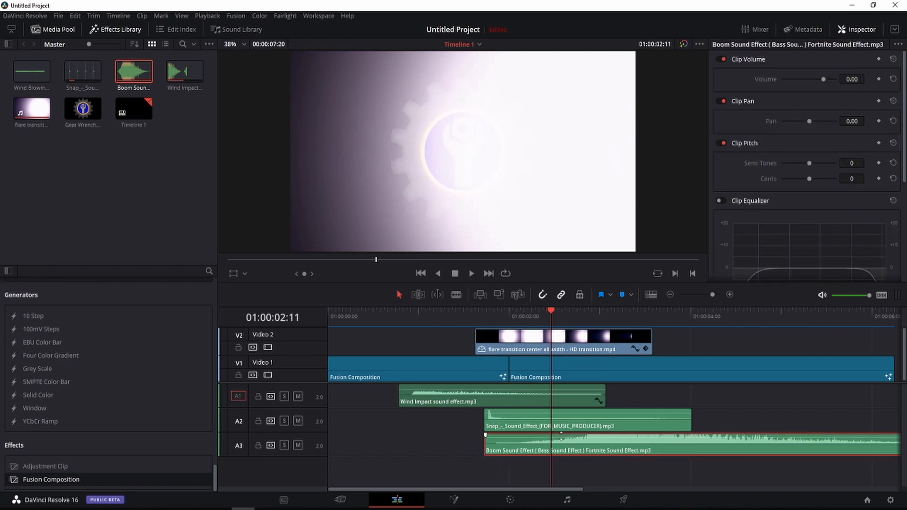
pyautogui.rightClick(633, 440)
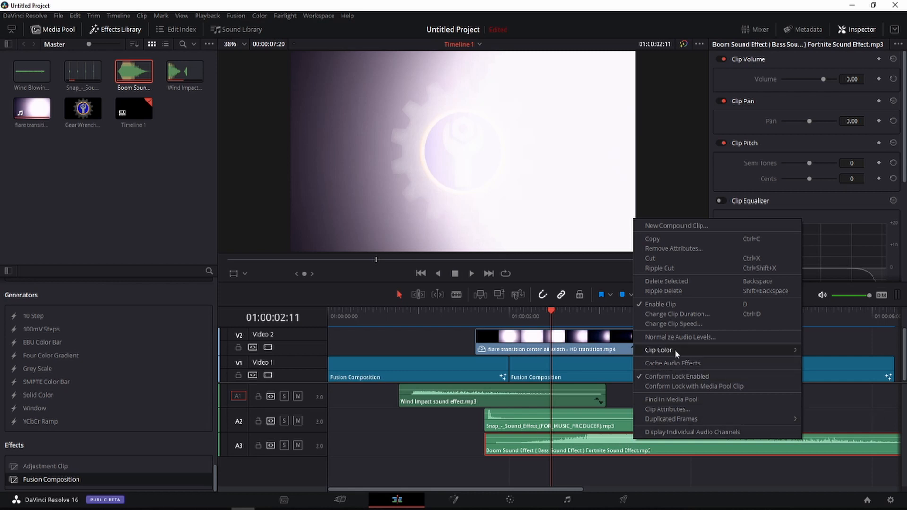
pyautogui.click(673, 337)
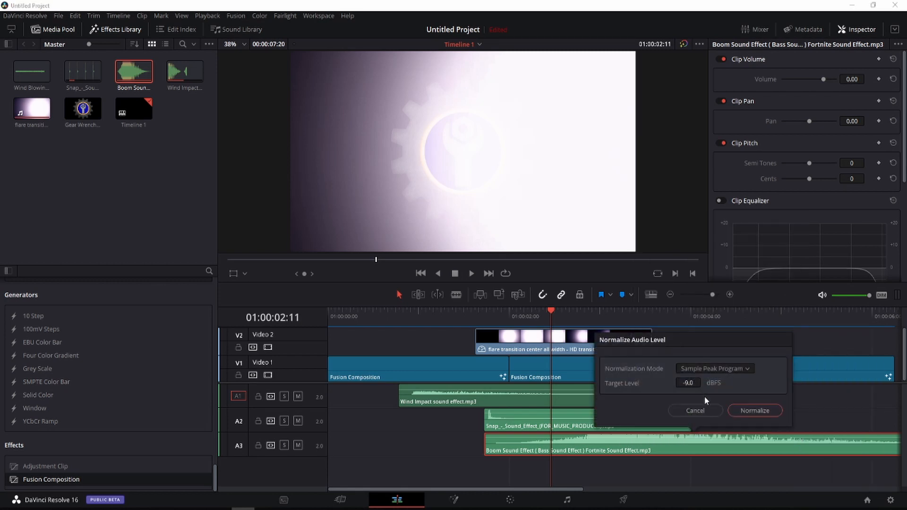
pyautogui.click(754, 411)
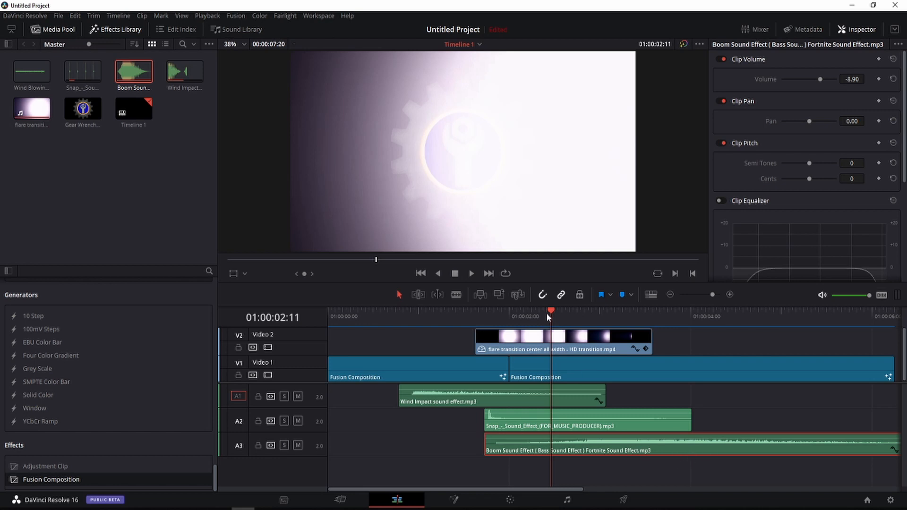
pyautogui.moveTo(543, 312); pyautogui.dragTo(374, 313)
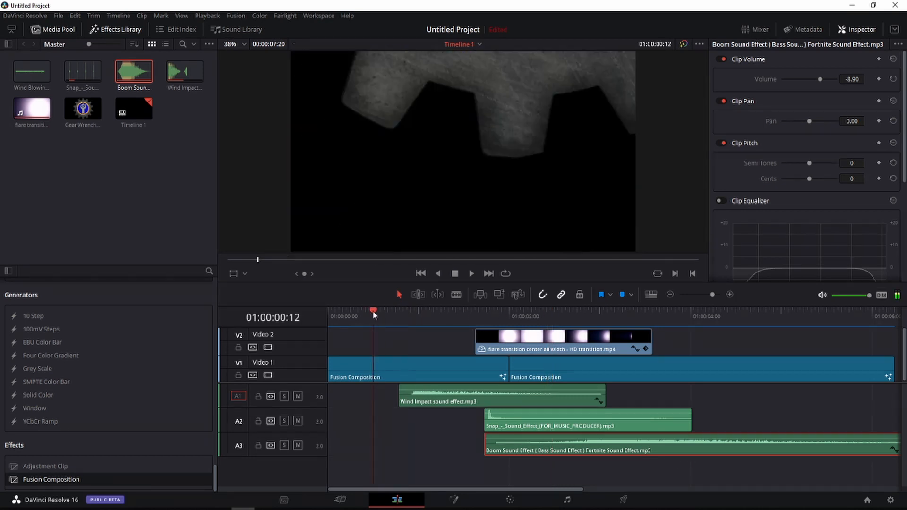
pyautogui.click(467, 271)
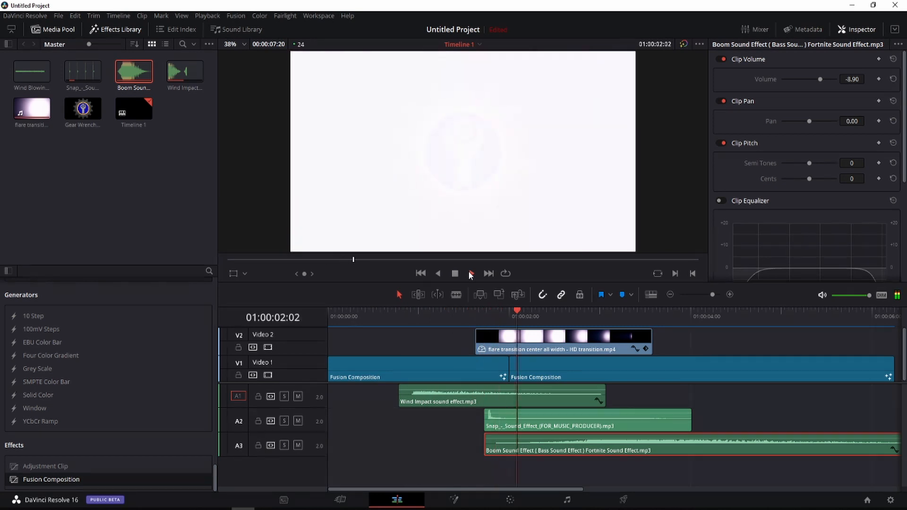
pyautogui.click(455, 274)
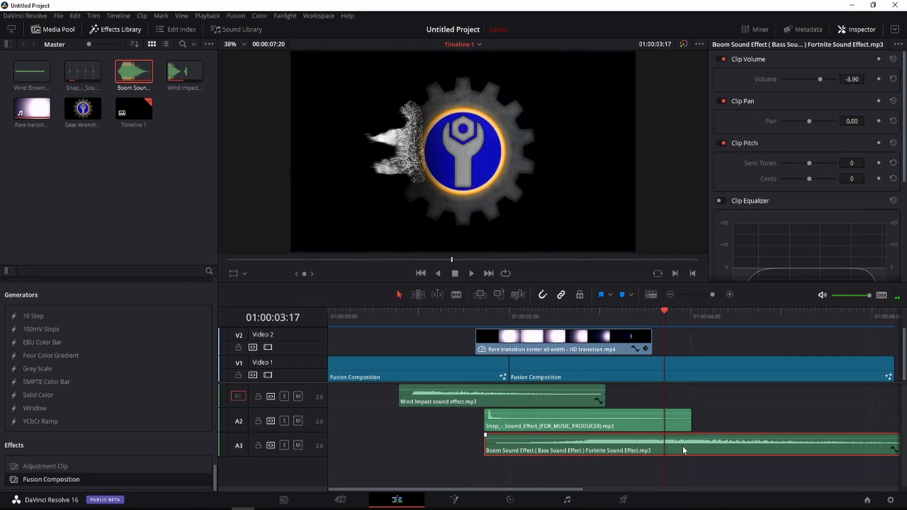
# Step: Trim the Boom clip's start to slightly after the Snap clip's start and its end to the end of the second Fusion Composition
pyautogui.moveTo(682, 446); pyautogui.dragTo(682, 445)
pyautogui.click(493, 445)
pyautogui.moveTo(494, 445); pyautogui.dragTo(494, 445)
pyautogui.click(523, 452)
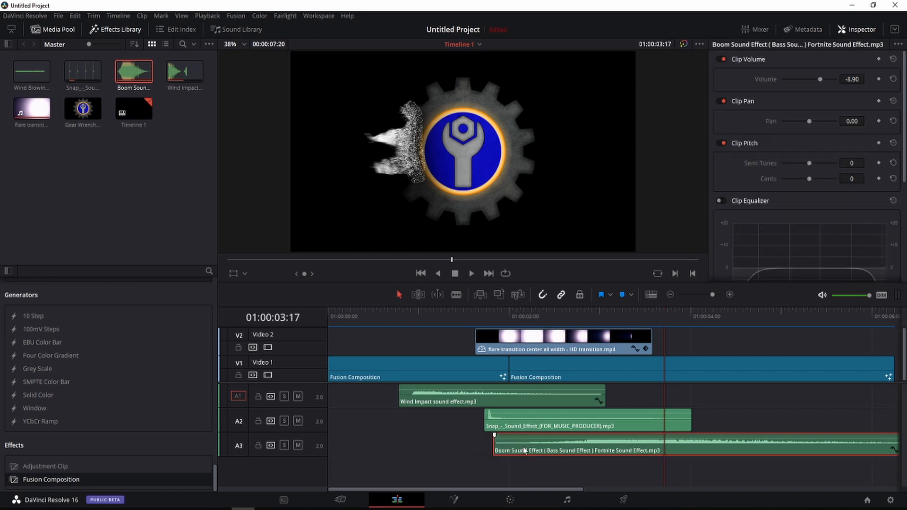
pyautogui.moveTo(666, 314); pyautogui.dragTo(389, 318)
pyautogui.moveTo(531, 449); pyautogui.dragTo(531, 449)
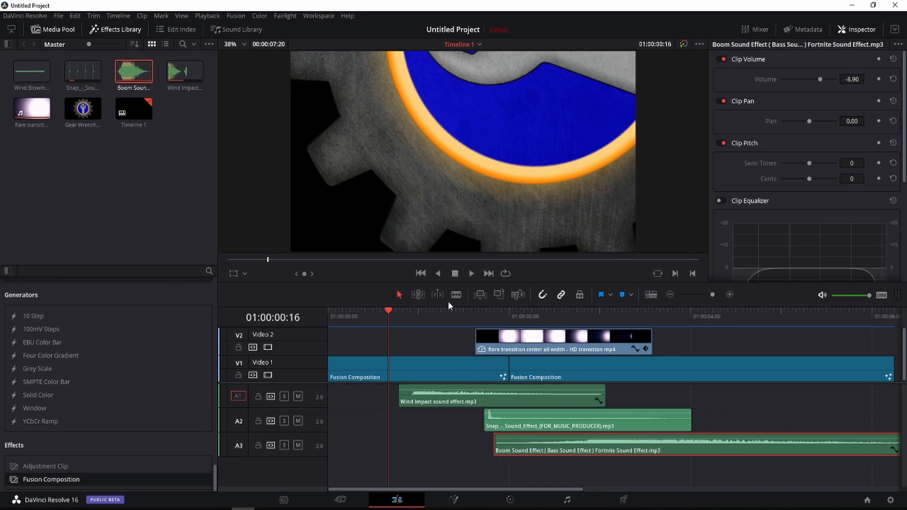
pyautogui.click(471, 274)
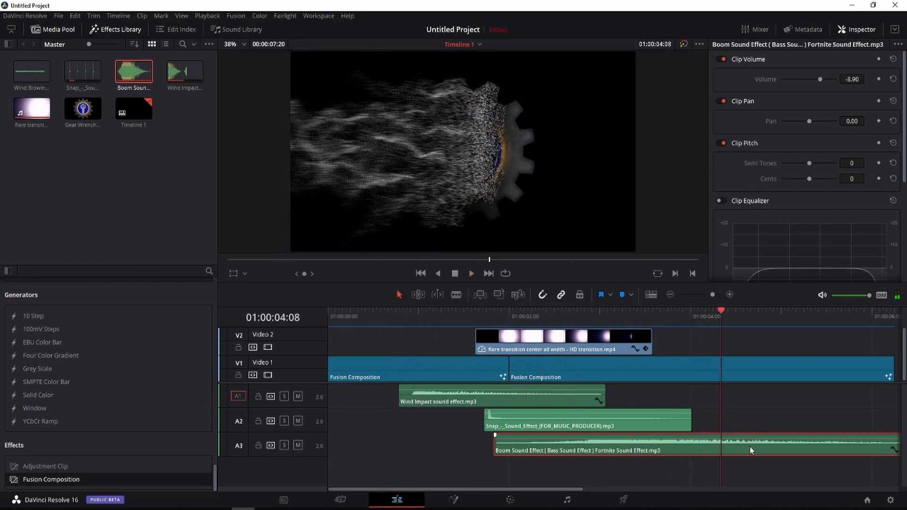
pyautogui.moveTo(569, 489); pyautogui.dragTo(619, 487)
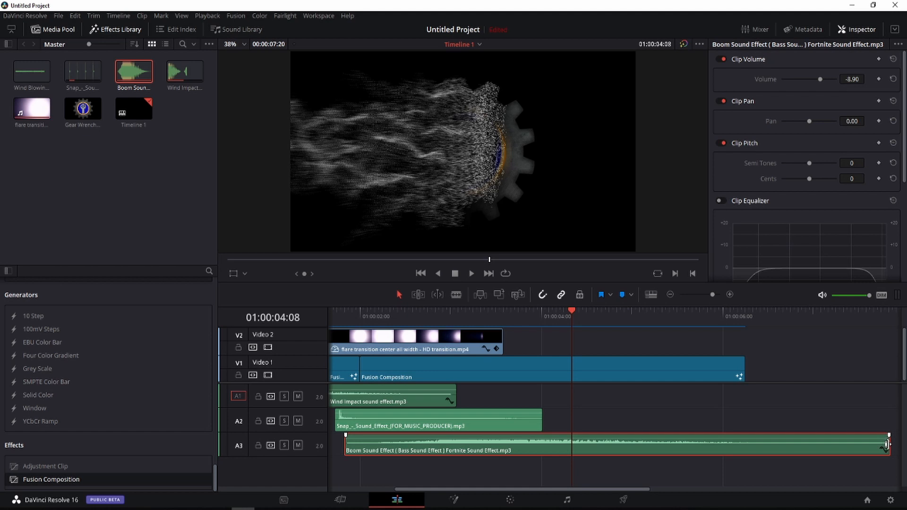
pyautogui.moveTo(886, 445); pyautogui.dragTo(745, 444)
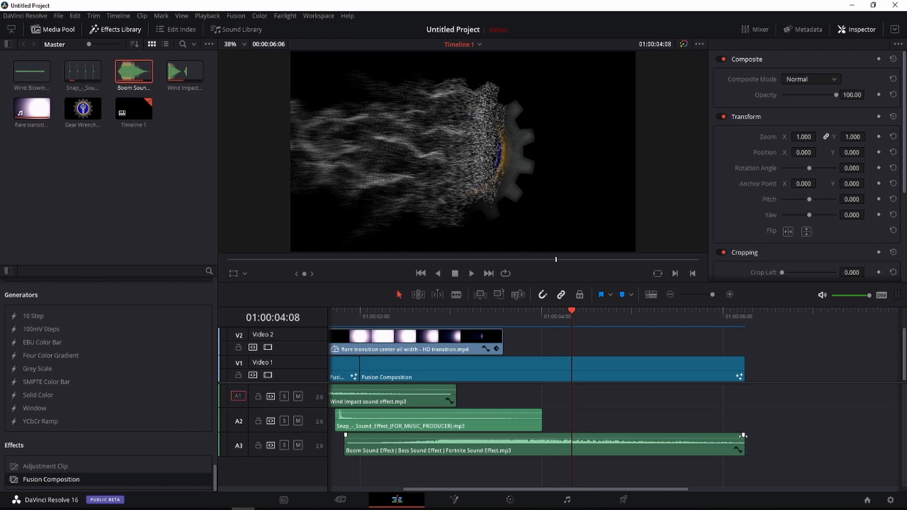
# Step: Fade out the last 1.5 seconds or so of the Boom clip and place the Wind Blowing sound effect on track A4 at the flare clip's end
pyautogui.moveTo(743, 436); pyautogui.dragTo(614, 436)
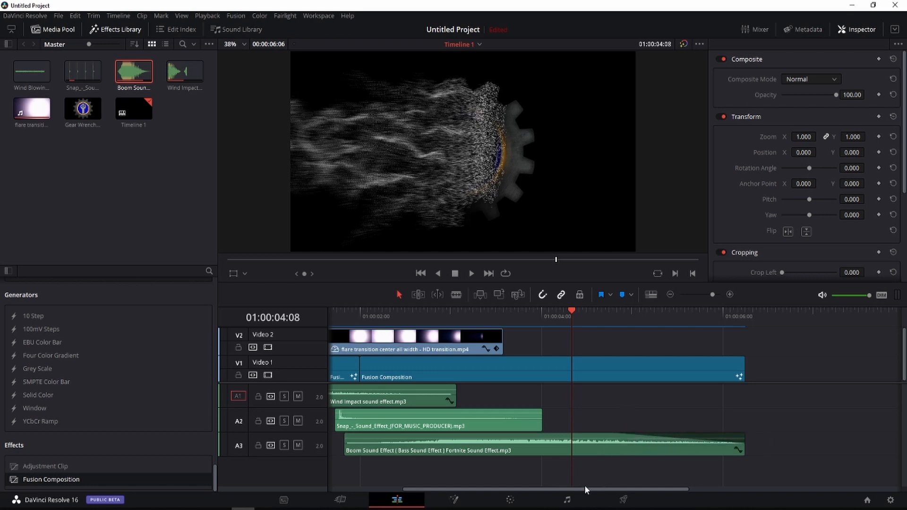
pyautogui.moveTo(572, 310); pyautogui.dragTo(387, 315)
pyautogui.click(26, 75)
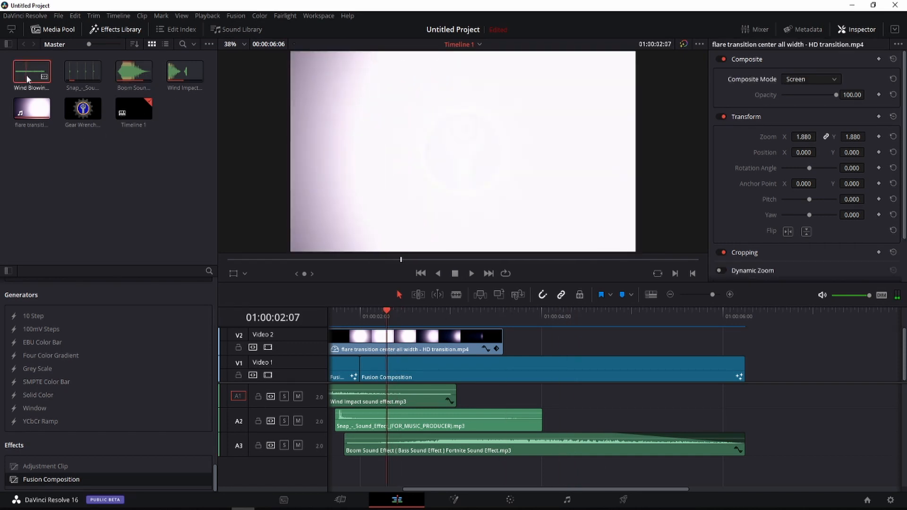
pyautogui.moveTo(26, 75); pyautogui.dragTo(513, 476)
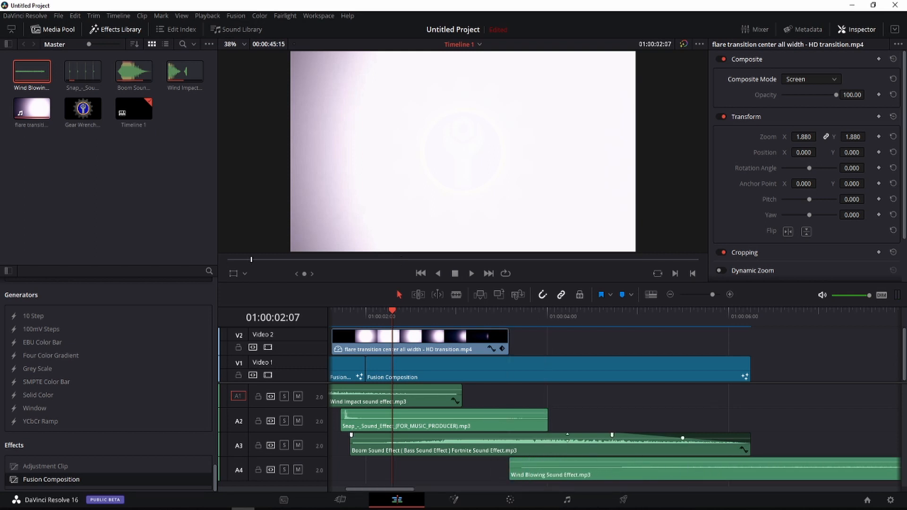
pyautogui.click(473, 273)
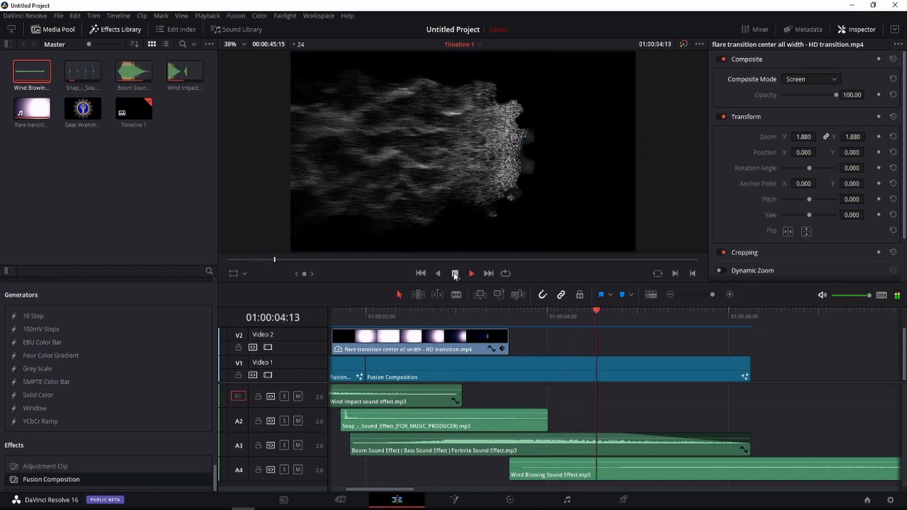
pyautogui.press('space')
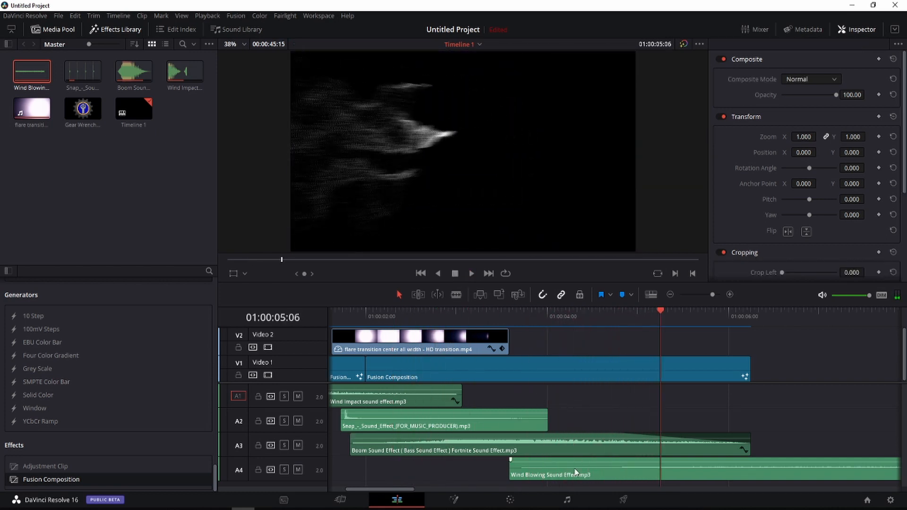
# Step: Move the Wind Blowing clip earlier on track A4 to start at about 01:00:02:11 and check the timing in playback
pyautogui.moveTo(579, 470); pyautogui.dragTo(474, 473)
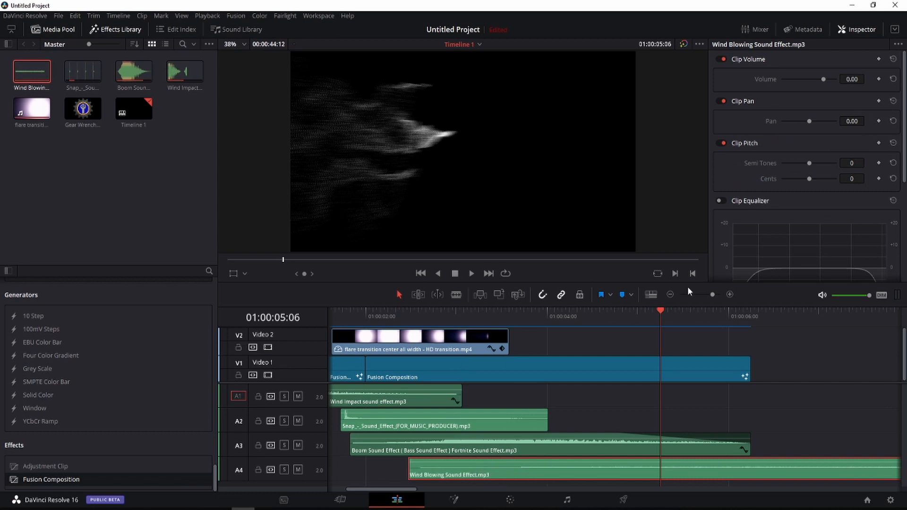
pyautogui.moveTo(662, 310); pyautogui.dragTo(352, 312)
pyautogui.click(472, 273)
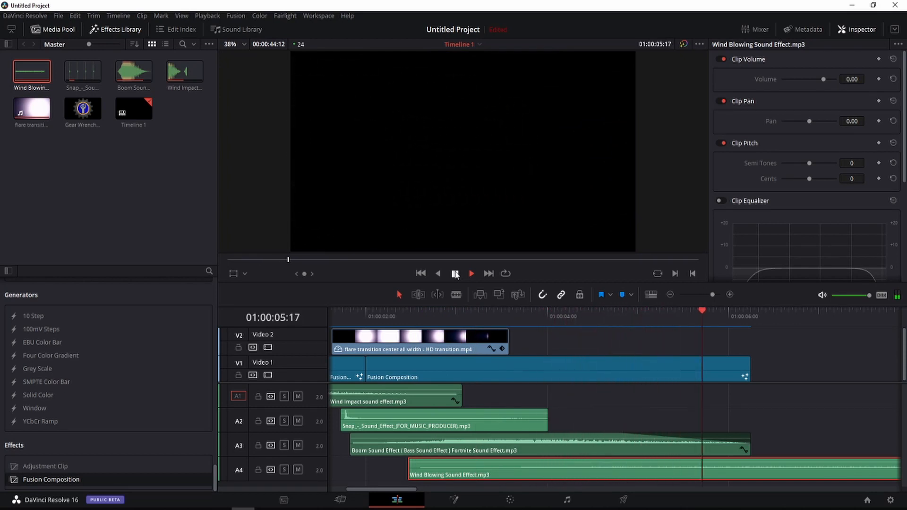
pyautogui.press('space')
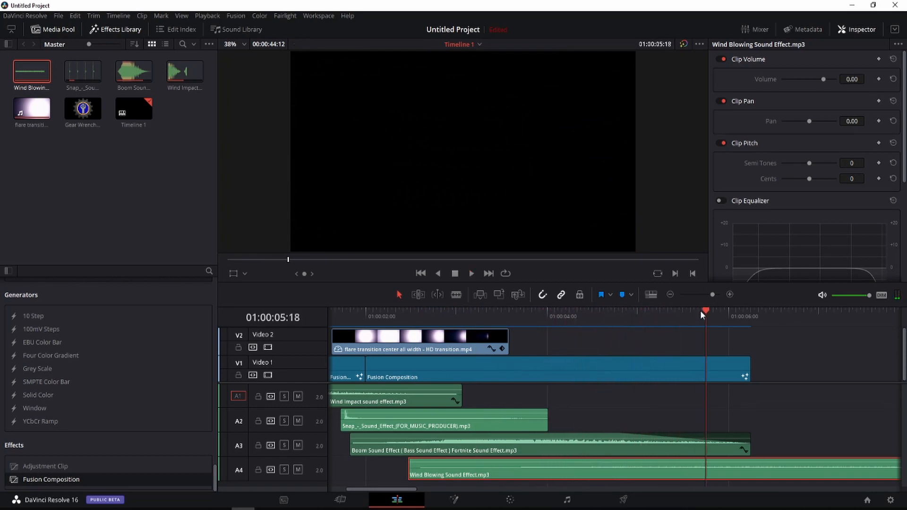
# Step: Split the Wind Blowing clip at 01:00:06:06, delete the remaining part, and play the whole timeline from the start
pyautogui.press('space')
pyautogui.click(456, 295)
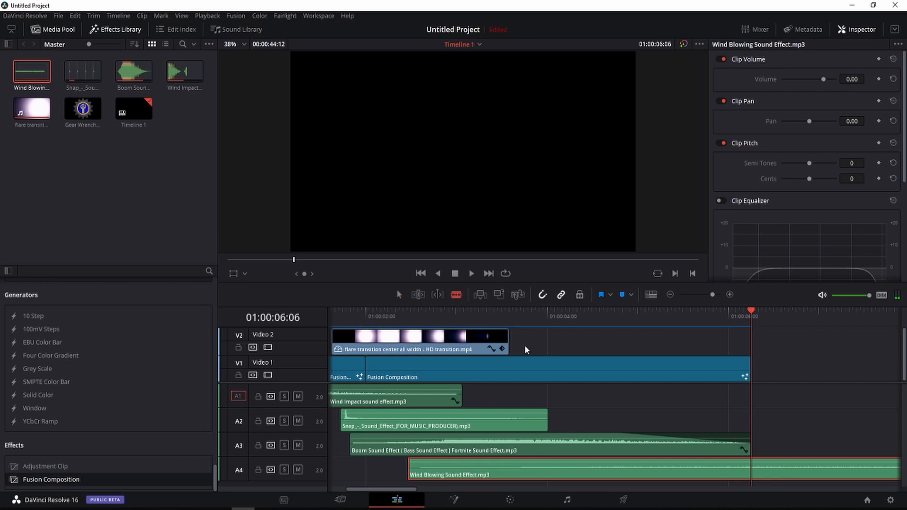
pyautogui.click(752, 469)
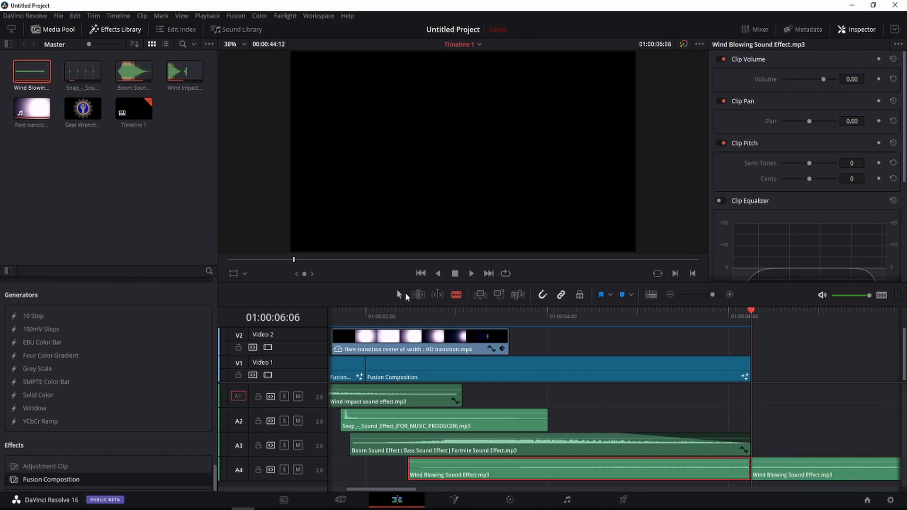
pyautogui.click(399, 295)
pyautogui.click(780, 479)
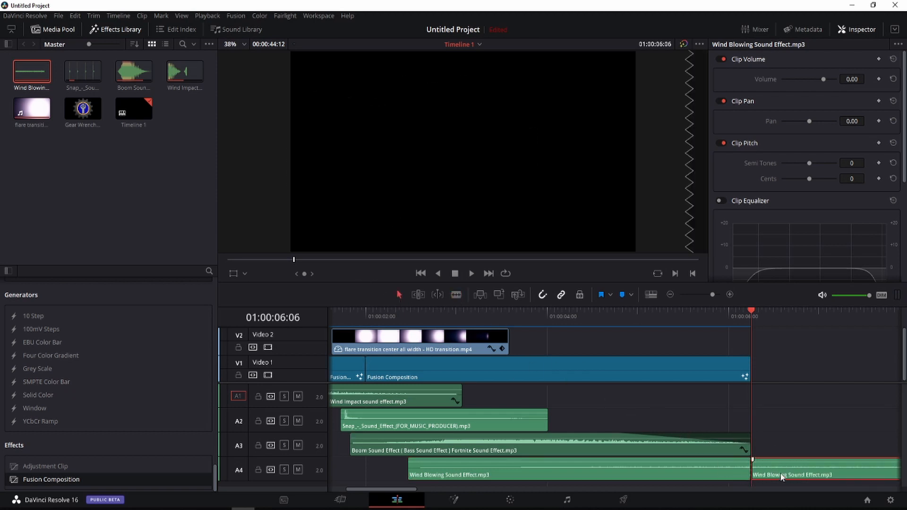
pyautogui.rightClick(789, 465)
pyautogui.click(785, 310)
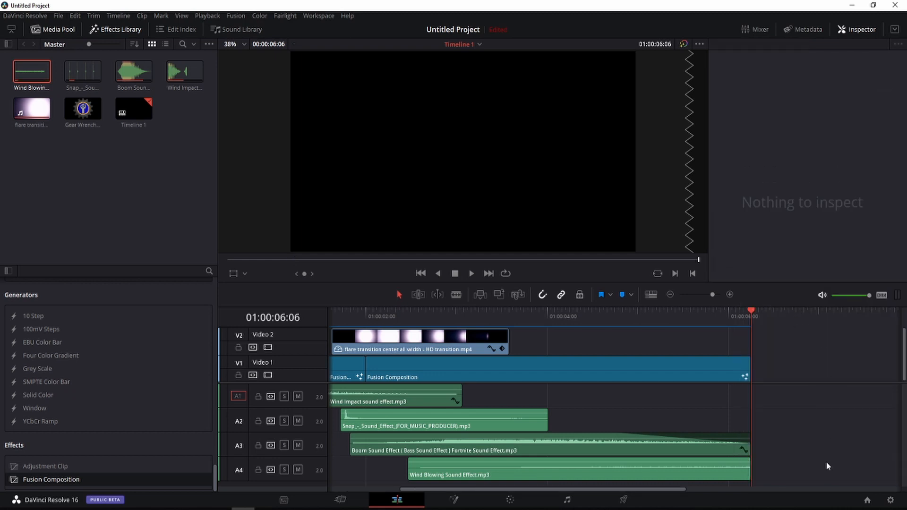
pyautogui.moveTo(752, 313); pyautogui.dragTo(239, 346)
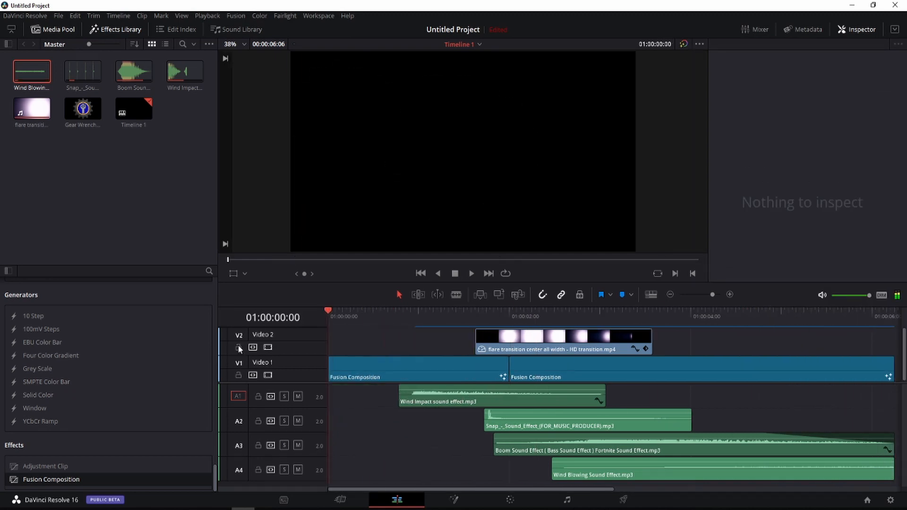
pyautogui.click(472, 274)
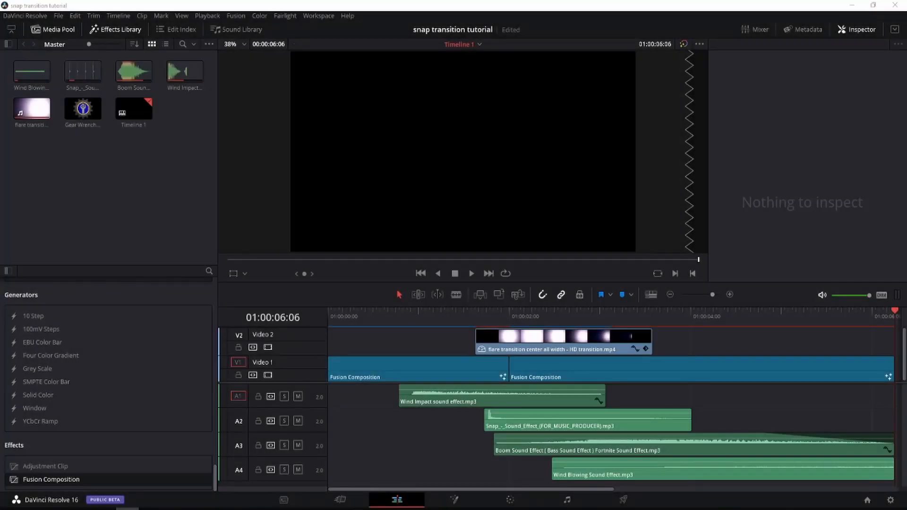
# Step: Combine all video and audio clips on the timeline into a compound clip named Compound Clip 1
pyautogui.click(398, 367)
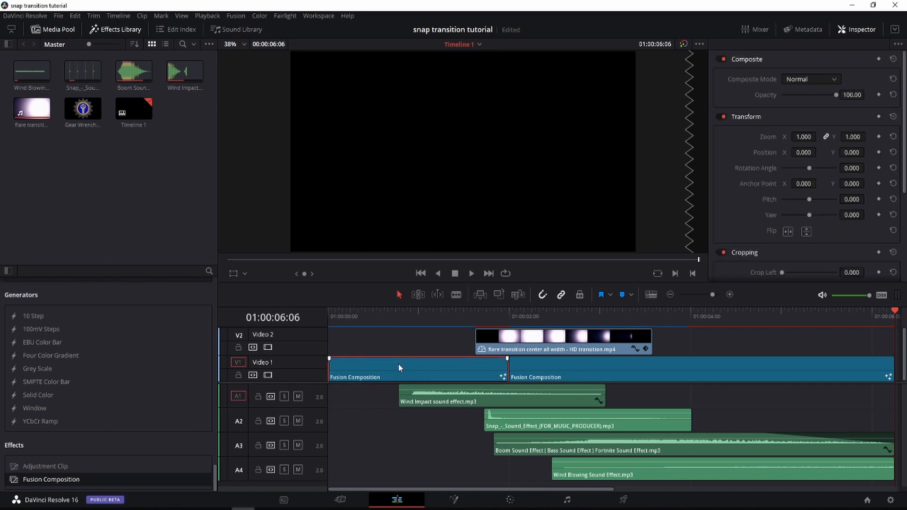
pyautogui.hotkey('ctrl', 'a')
pyautogui.rightClick(399, 367)
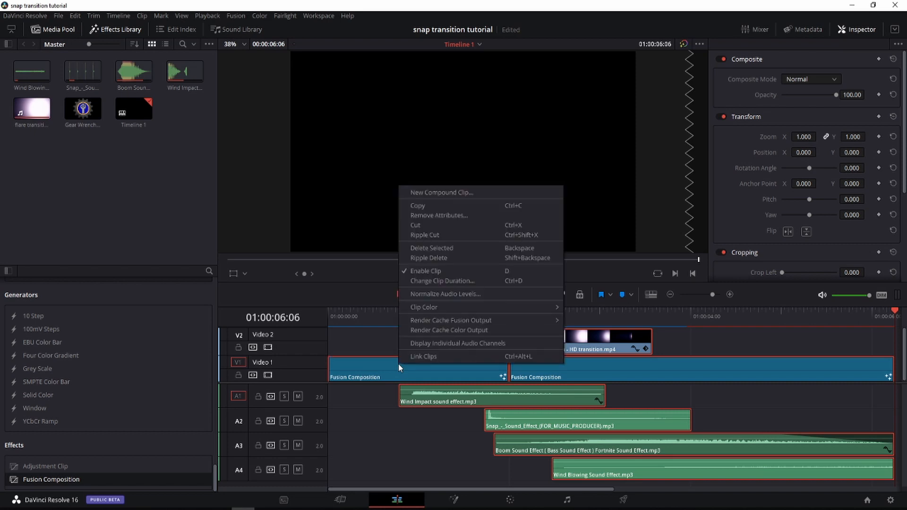
pyautogui.click(436, 195)
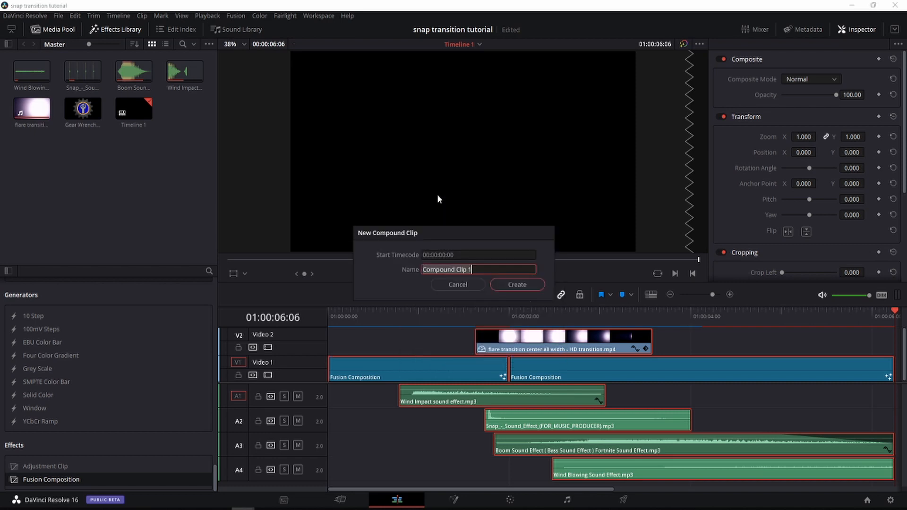
pyautogui.click(516, 285)
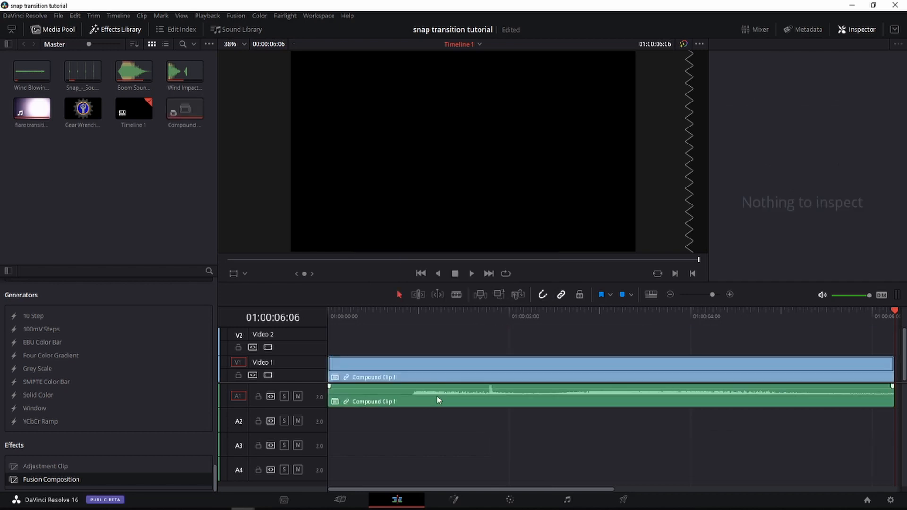
# Step: Enable the Fusion output render cache for the compound clip and play it through from the start
pyautogui.rightClick(433, 368)
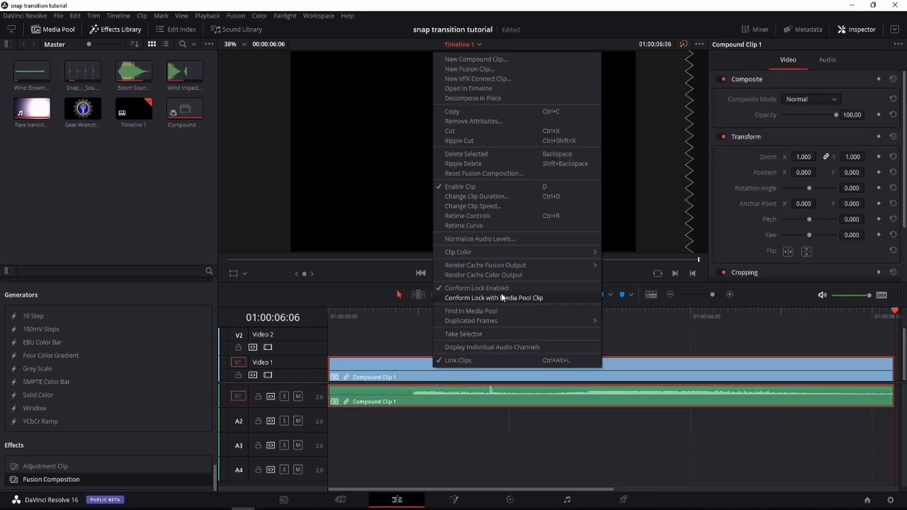
pyautogui.moveTo(584, 269)
pyautogui.click(617, 278)
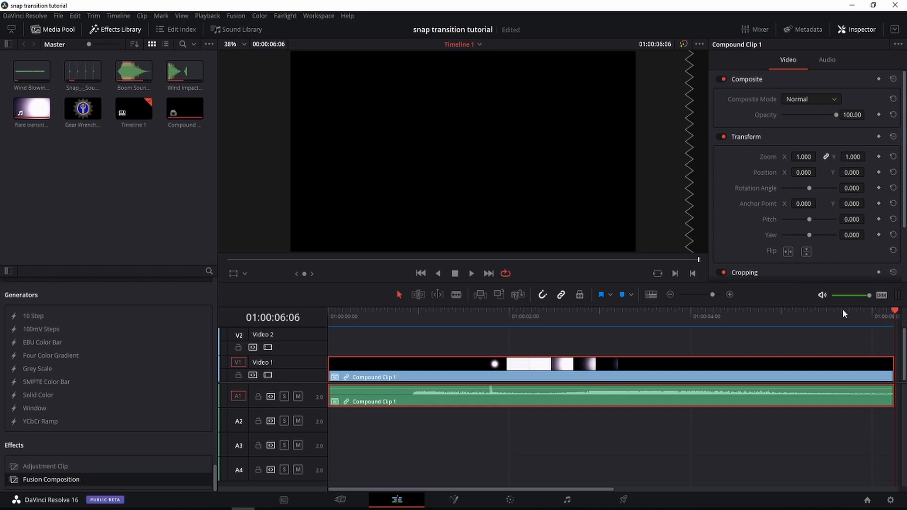
pyautogui.moveTo(896, 312); pyautogui.dragTo(331, 313)
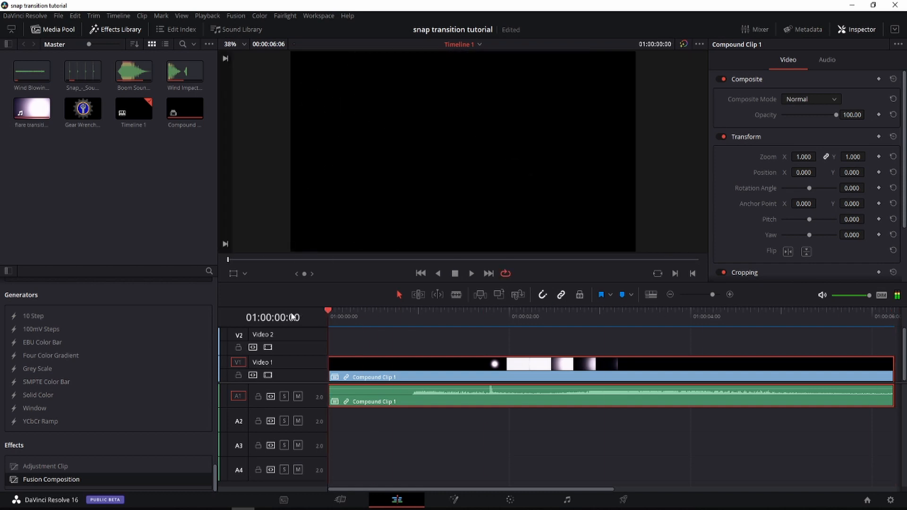
pyautogui.click(472, 273)
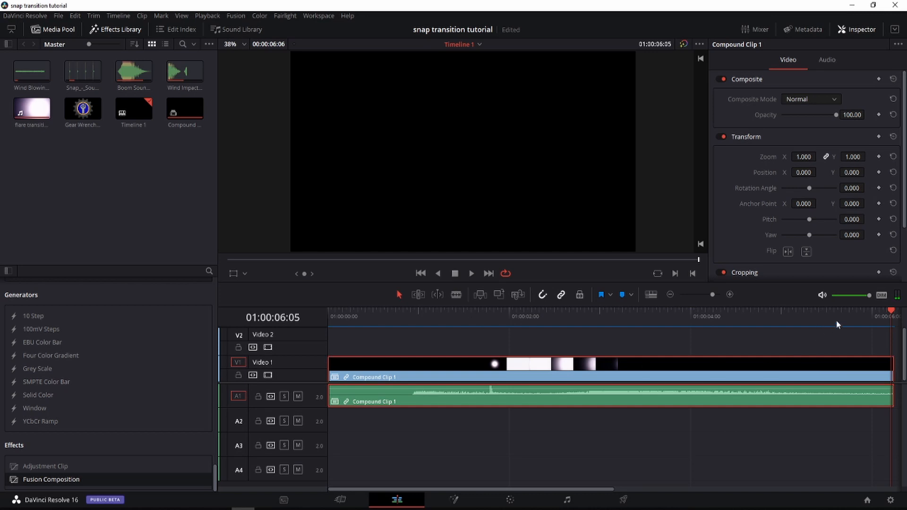
pyautogui.moveTo(892, 313); pyautogui.dragTo(312, 336)
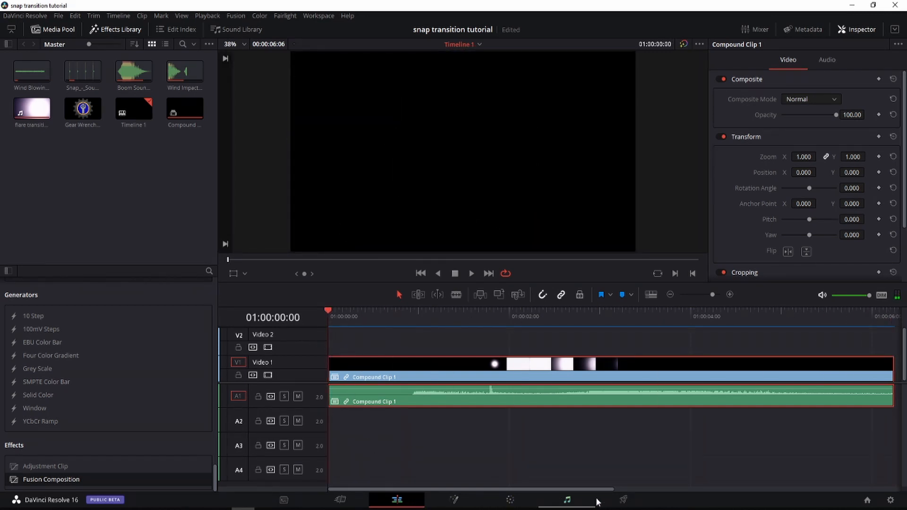
# Step: Set up a render with the H.264 Master preset, the filename snap transition, and rendering as individual clips
pyautogui.click(624, 500)
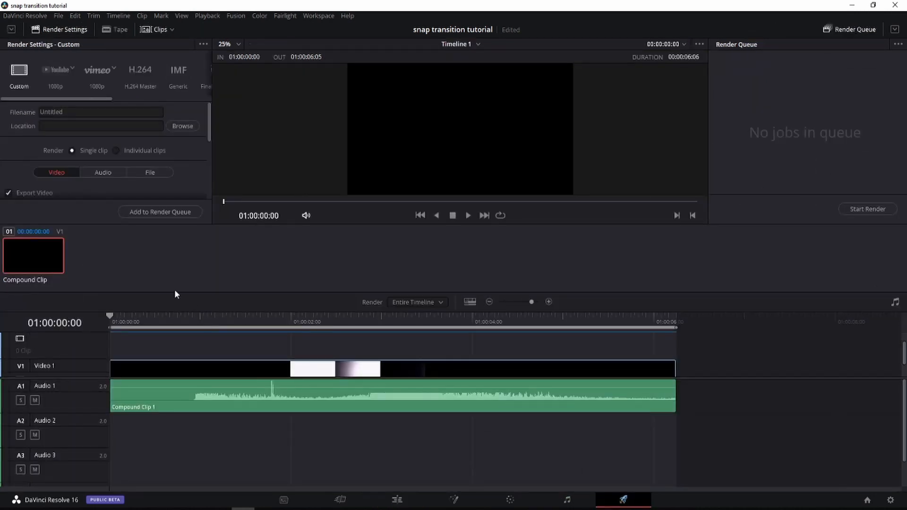
pyautogui.click(139, 70)
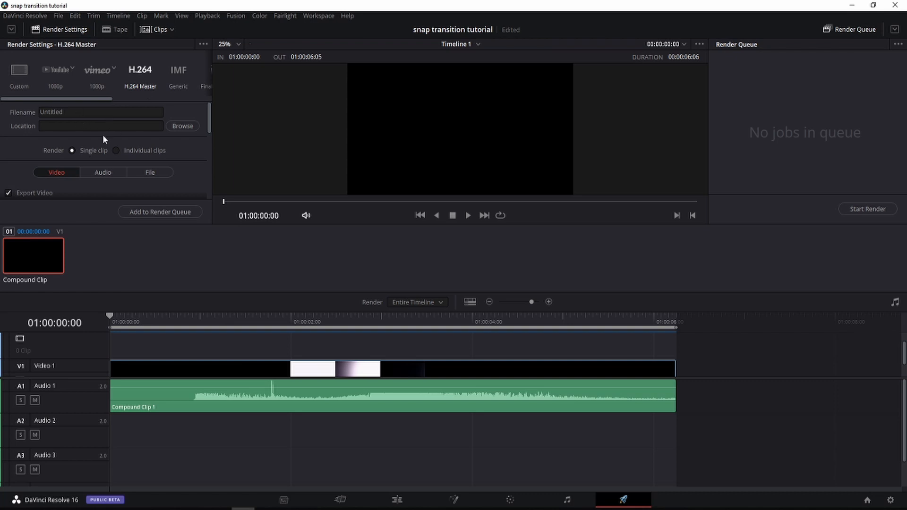
pyautogui.click(82, 111)
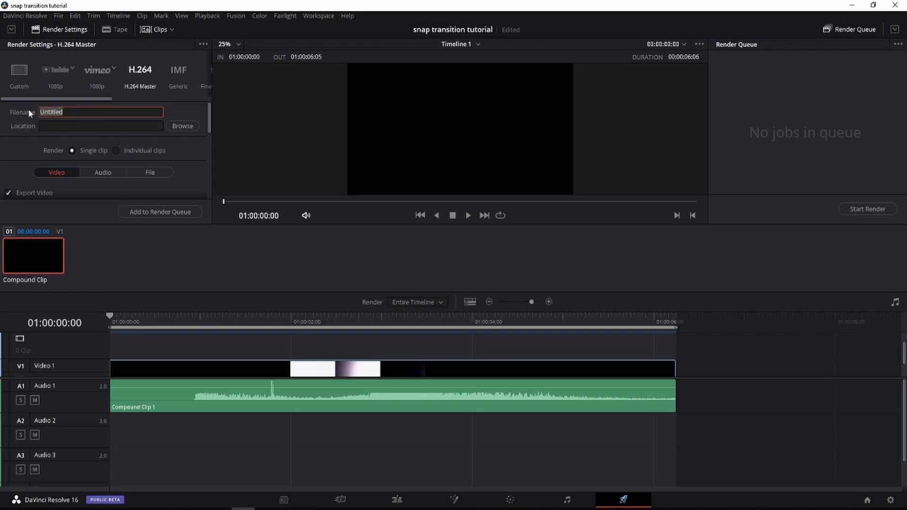
pyautogui.write('snap transition')
pyautogui.moveTo(209, 122); pyautogui.dragTo(211, 131)
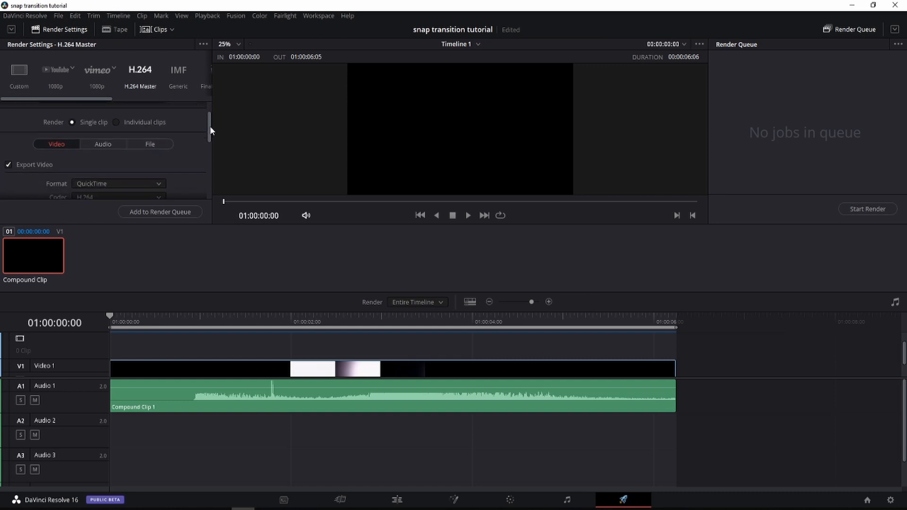
pyautogui.click(116, 122)
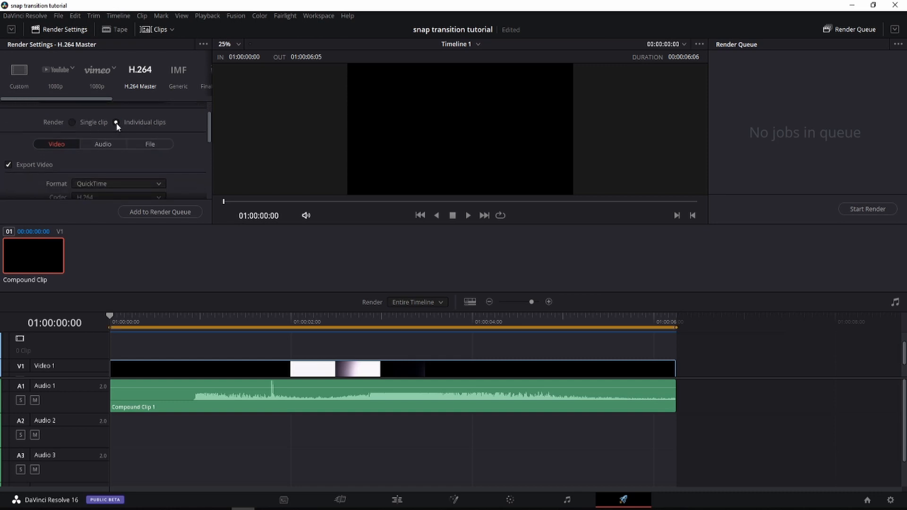
# Step: Set the export codec to GoPro CineForm with type RGB 16-bit and enable Export Alpha
pyautogui.moveTo(209, 124); pyautogui.dragTo(208, 133)
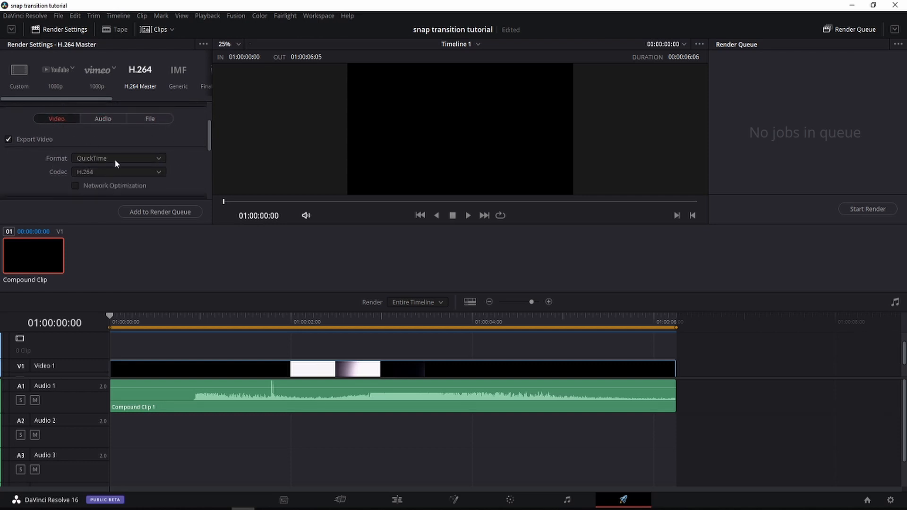
pyautogui.moveTo(209, 138); pyautogui.dragTo(208, 151)
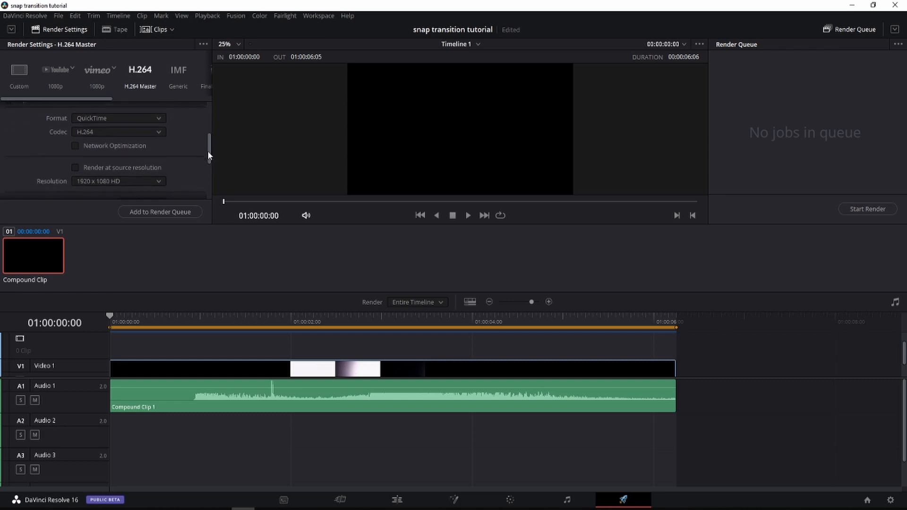
pyautogui.click(152, 130)
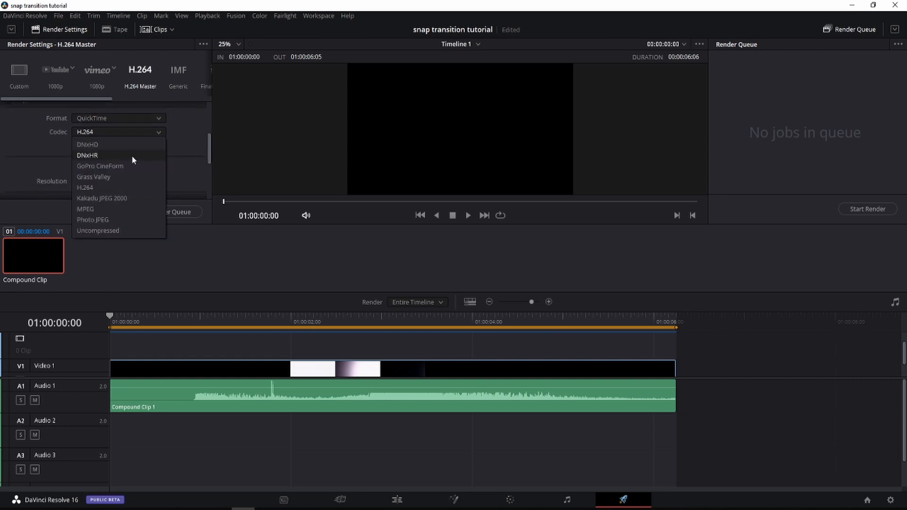
pyautogui.click(122, 166)
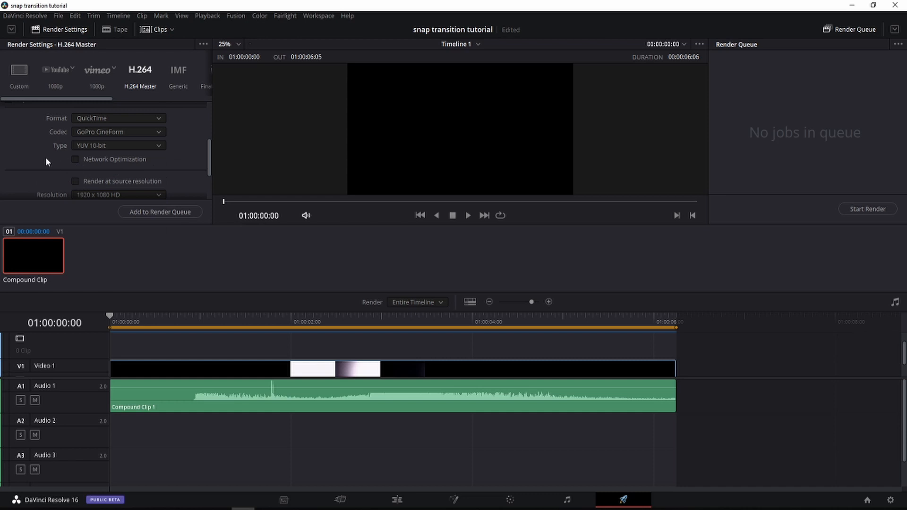
pyautogui.click(87, 147)
pyautogui.click(92, 160)
pyautogui.moveTo(209, 152); pyautogui.dragTo(210, 169)
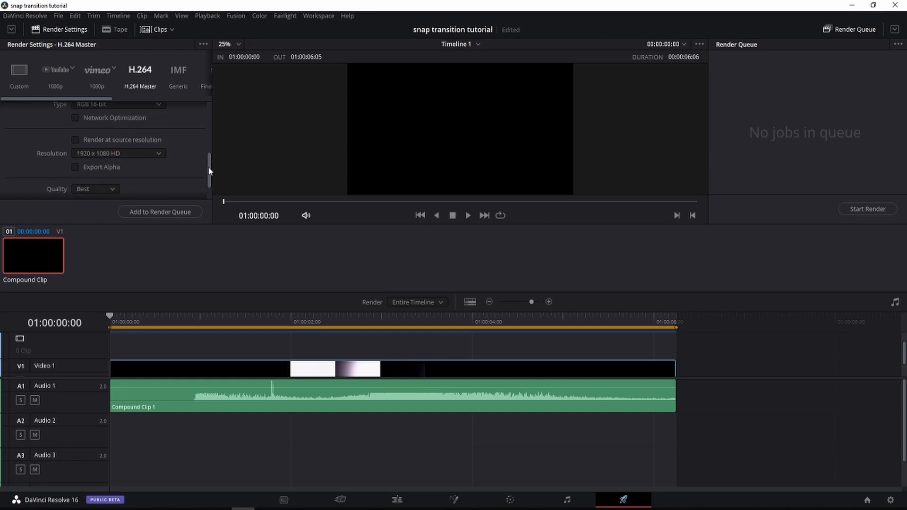
pyautogui.click(75, 168)
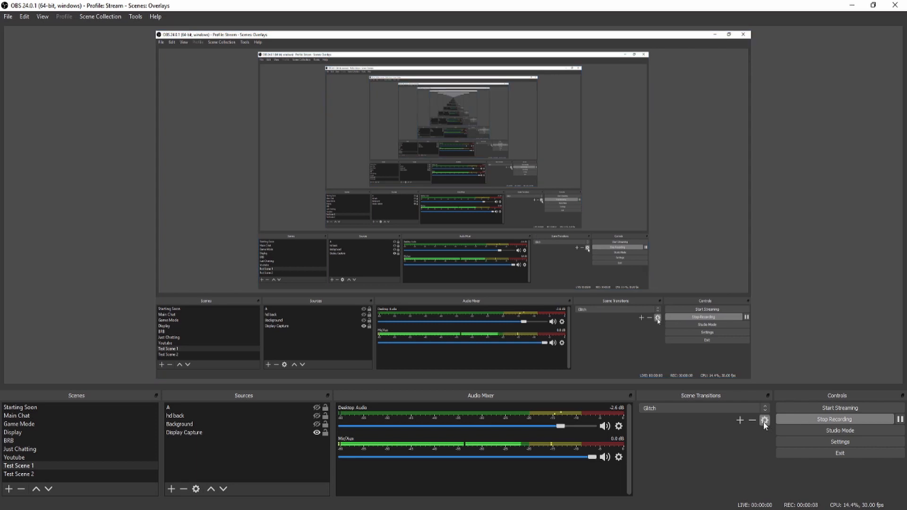
# Step: Add a Stinger scene transition named snap and load snap.webm from the Snap Transition folder as its video file
pyautogui.click(740, 421)
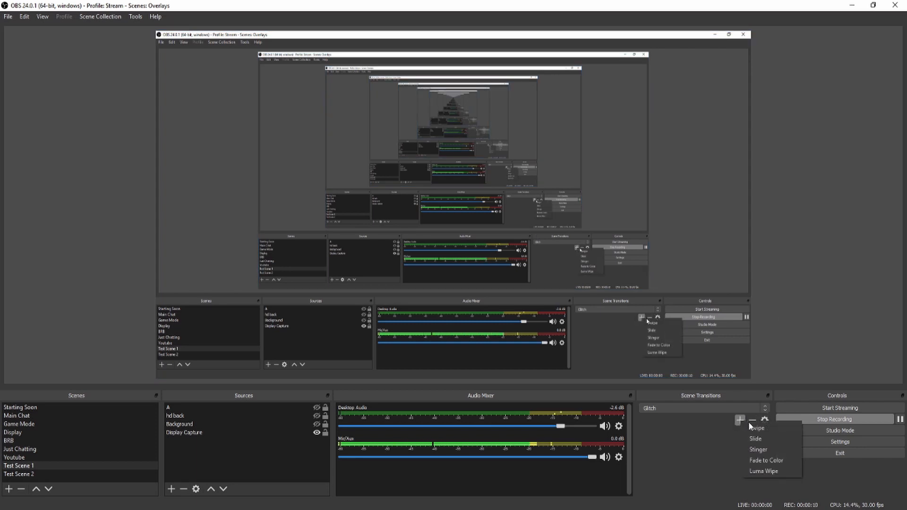
pyautogui.click(756, 449)
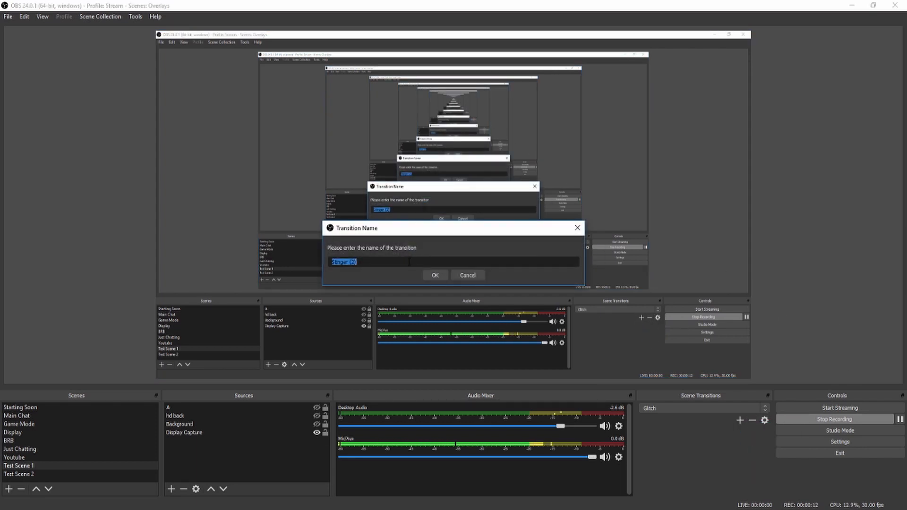
pyautogui.write('snap')
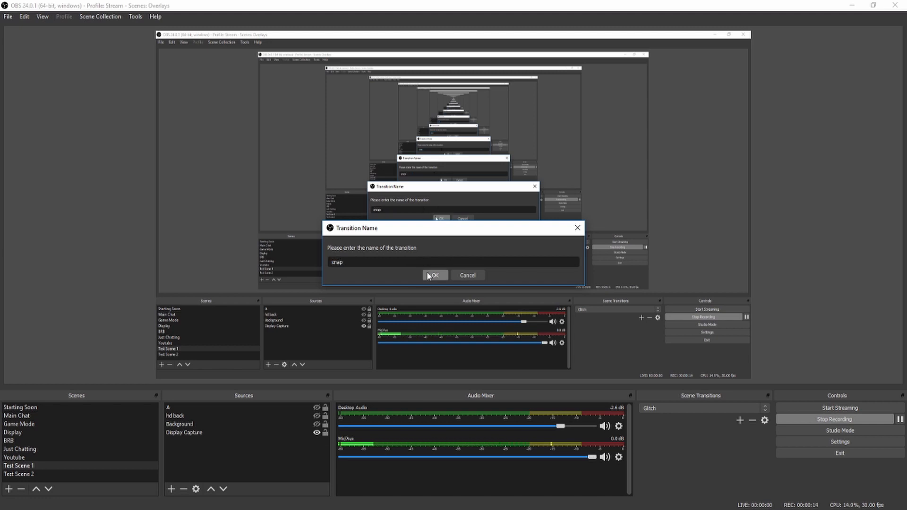
pyautogui.click(431, 276)
pyautogui.click(785, 374)
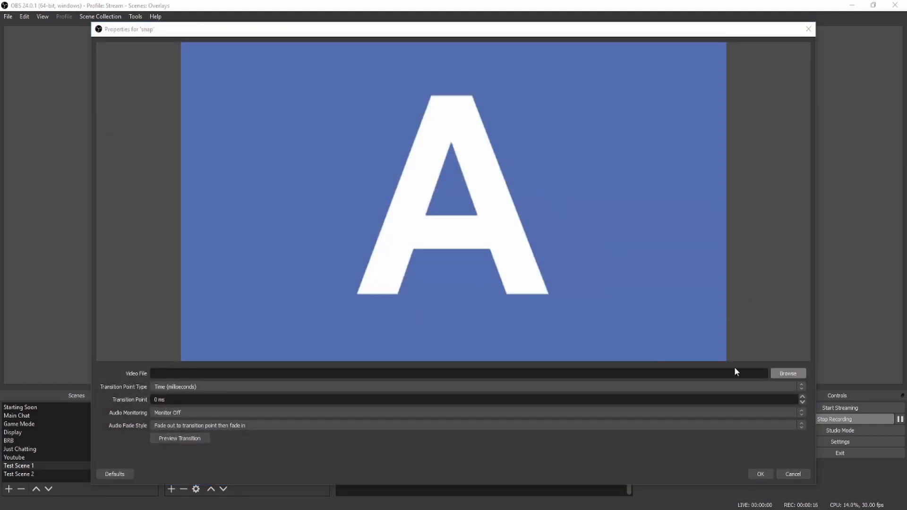
pyautogui.doubleClick(411, 185)
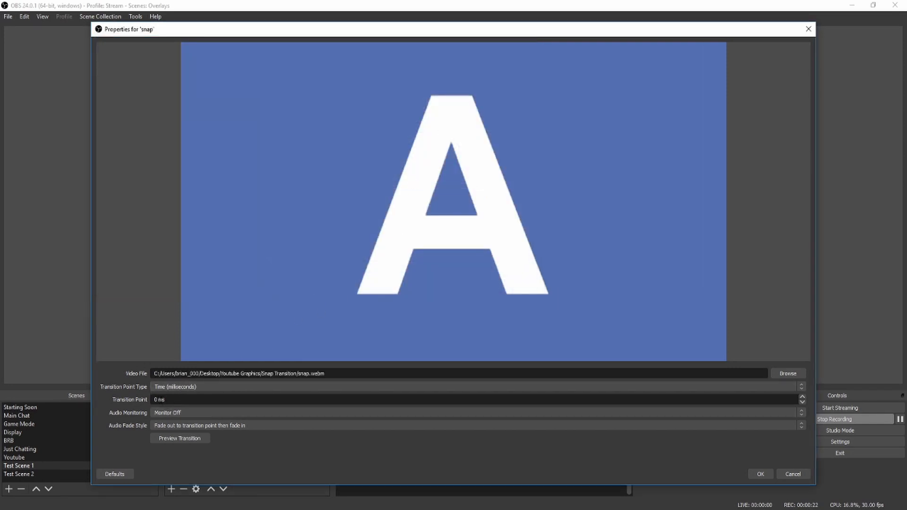
# Step: Set the snap stinger's transition point to 2020 ms and its audio monitoring to Monitor and Output
pyautogui.press('Left')
pyautogui.write('200')
pyautogui.press('BackSpace')
pyautogui.write('2')
pyautogui.click(218, 412)
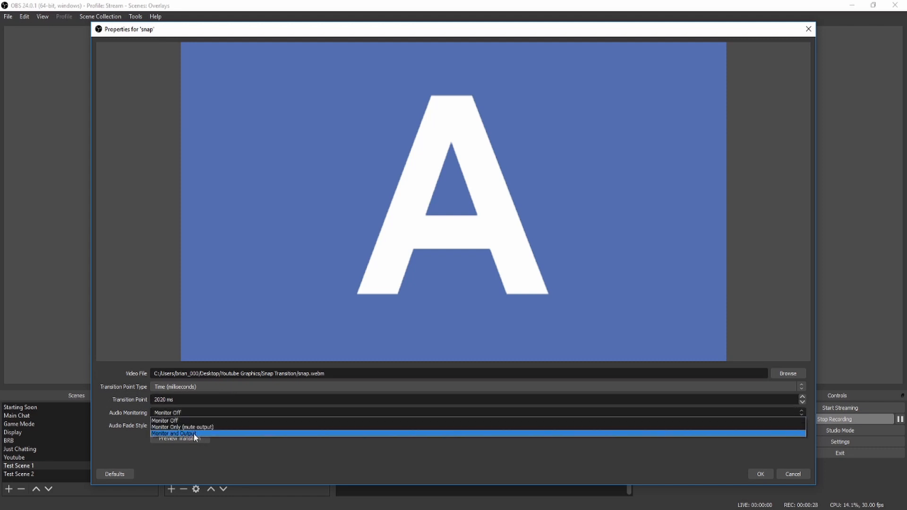
pyautogui.click(190, 433)
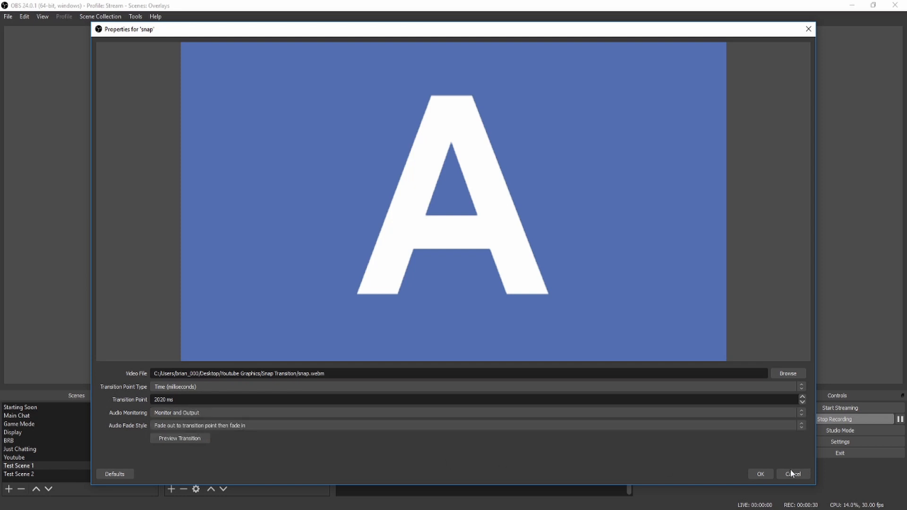
pyautogui.click(762, 474)
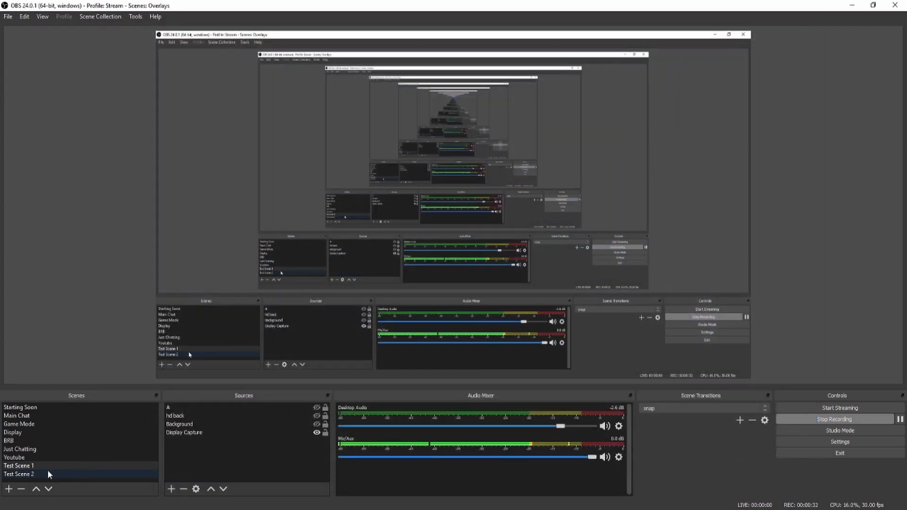
# Step: Switch from Test Scene 1 to Test Scene 2 to test the snap transition
pyautogui.click(41, 474)
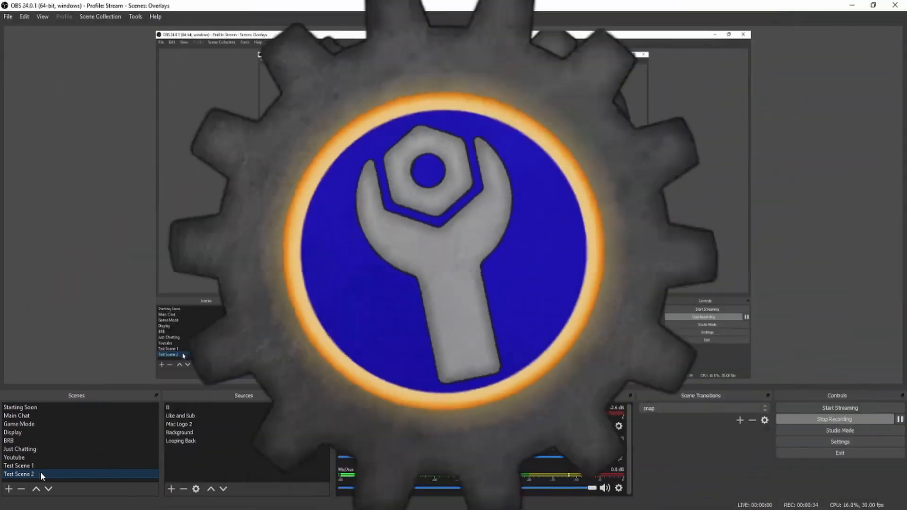